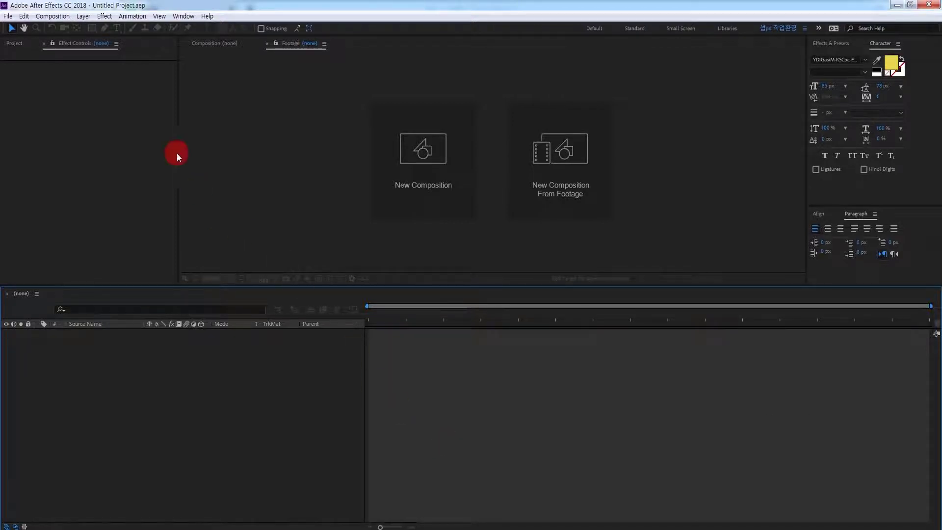
Show the Project panel in place of the effect controls
click(51, 17)
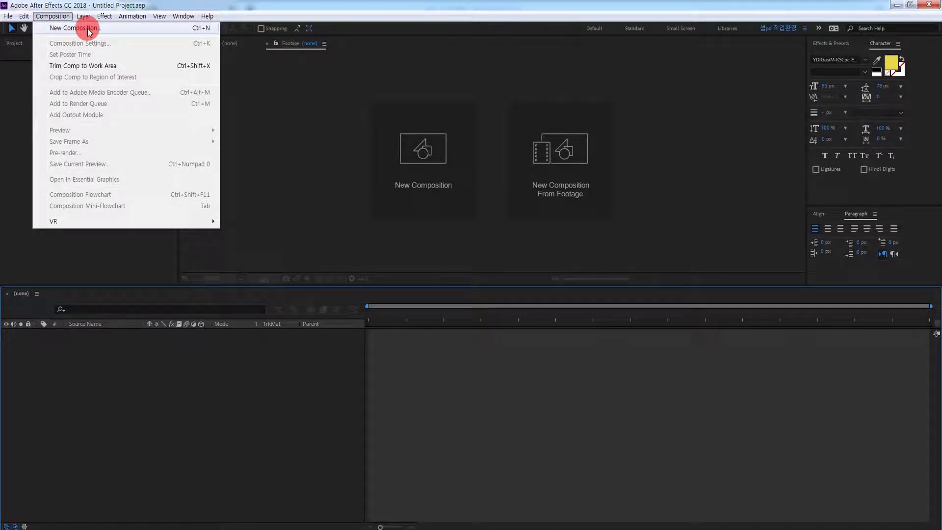
click(346, 224)
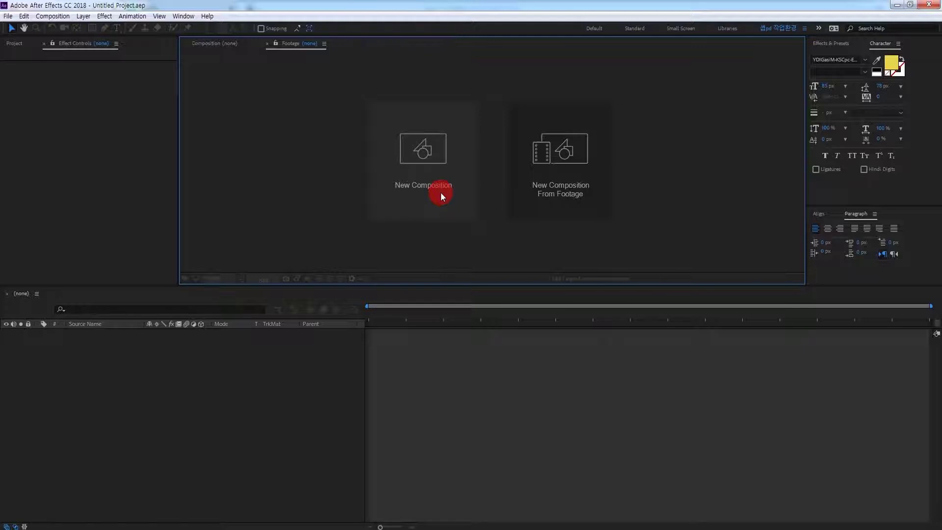
click(15, 43)
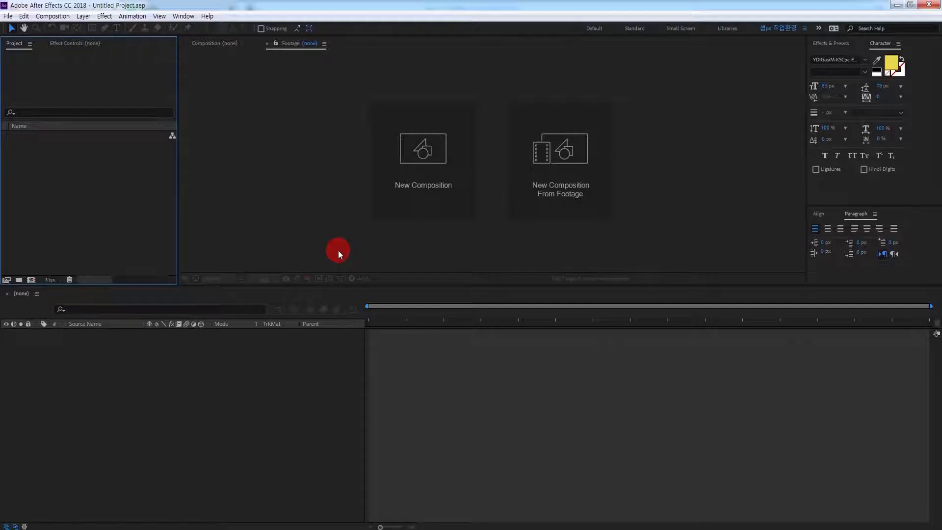
click(310, 182)
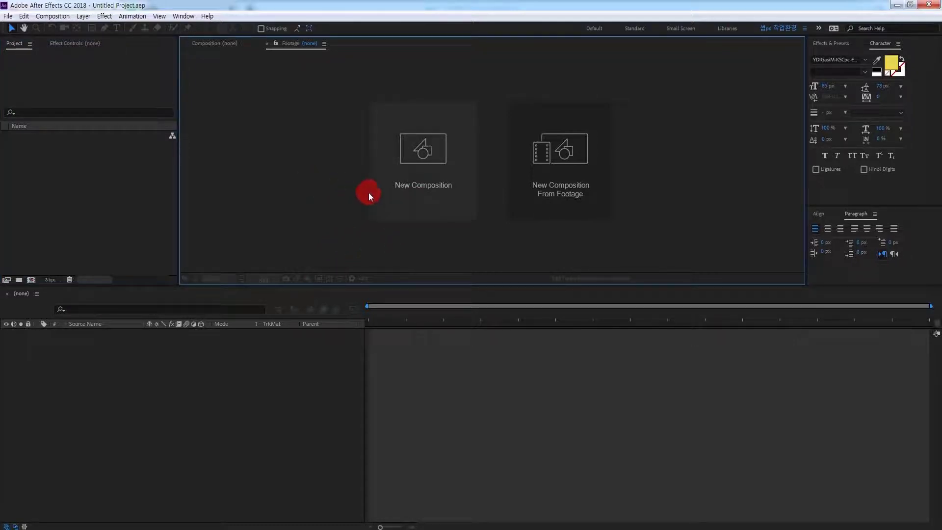
Start a new composition and name it 작업흐름도
click(421, 188)
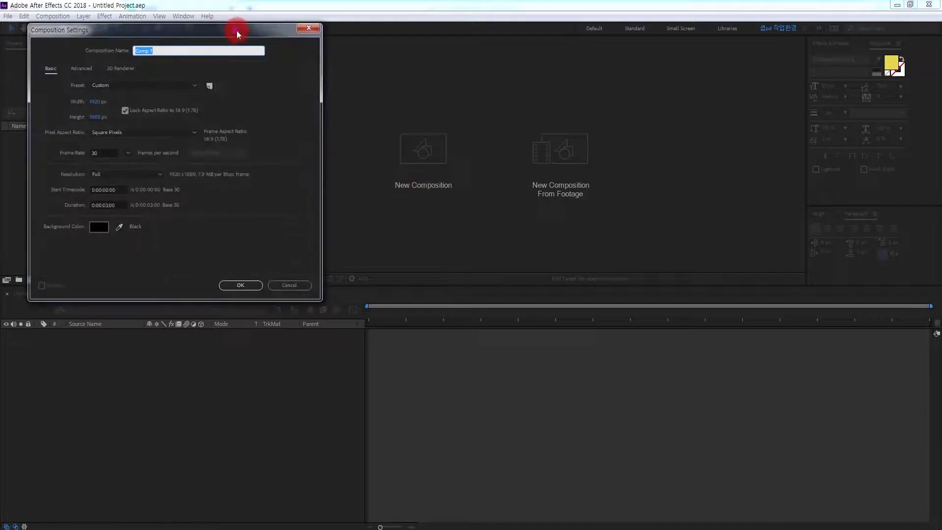
drag(236, 31, 297, 58)
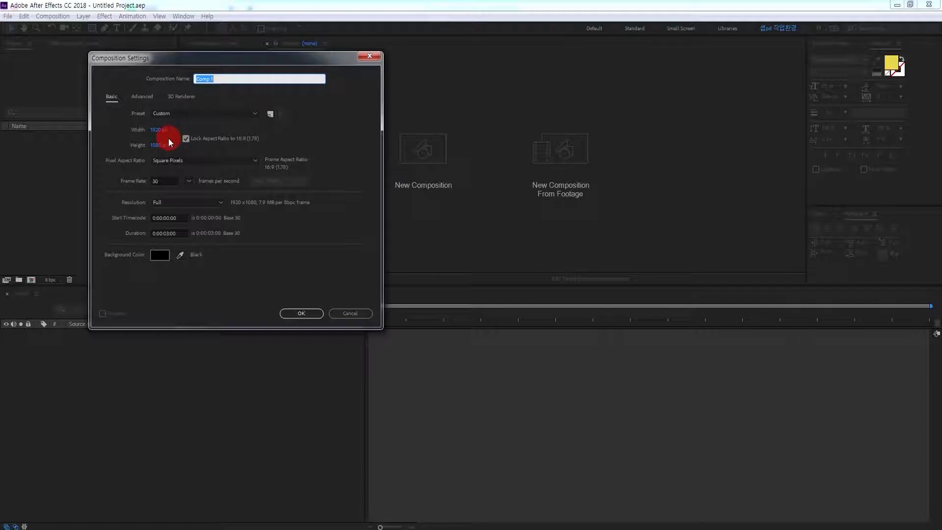
click(170, 177)
text(작업흐름ㄷ)
text(ㅗ)
click(295, 102)
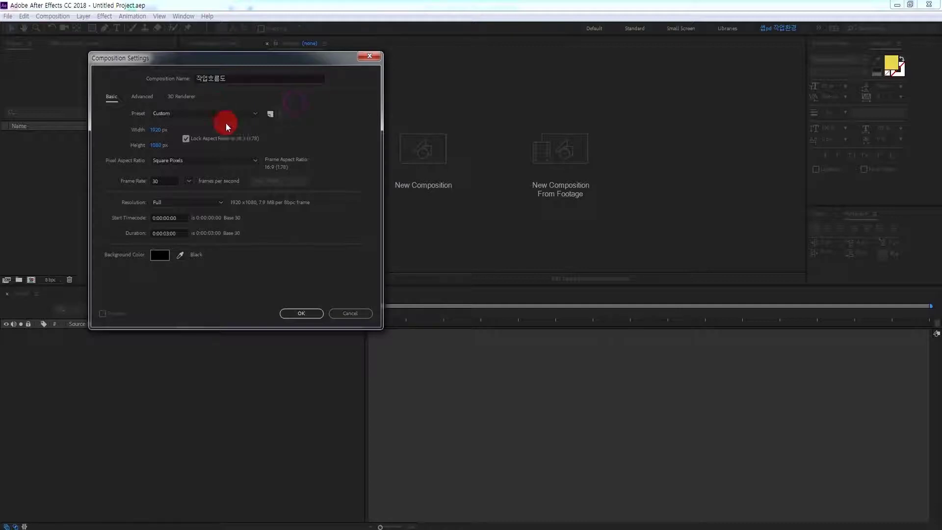
Choose Square Pixels as the new composition's pixel aspect ratio and 30 frames per second as its frame rate
click(154, 132)
click(115, 140)
click(220, 161)
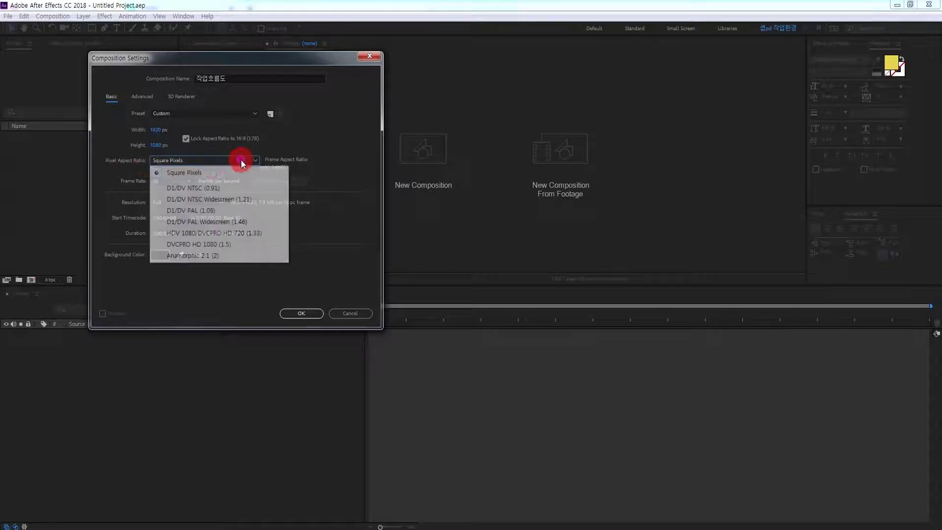
click(193, 172)
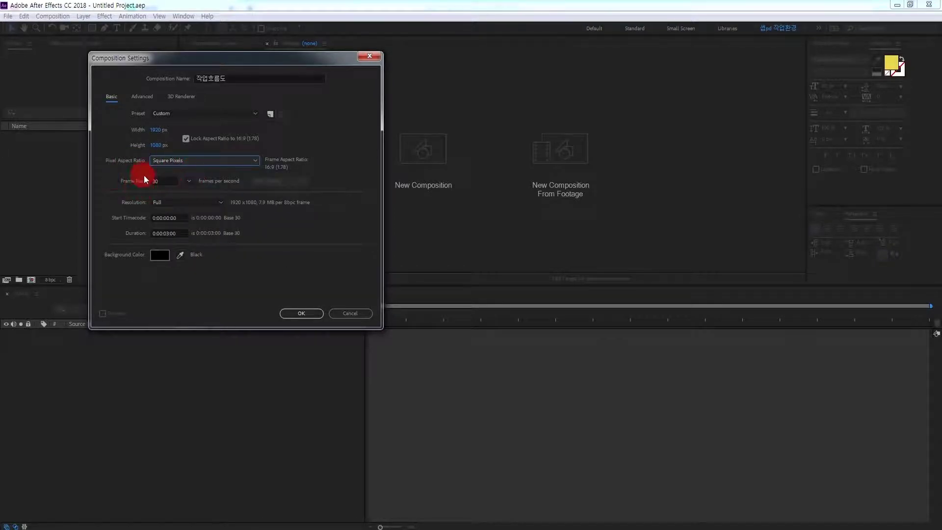
click(189, 181)
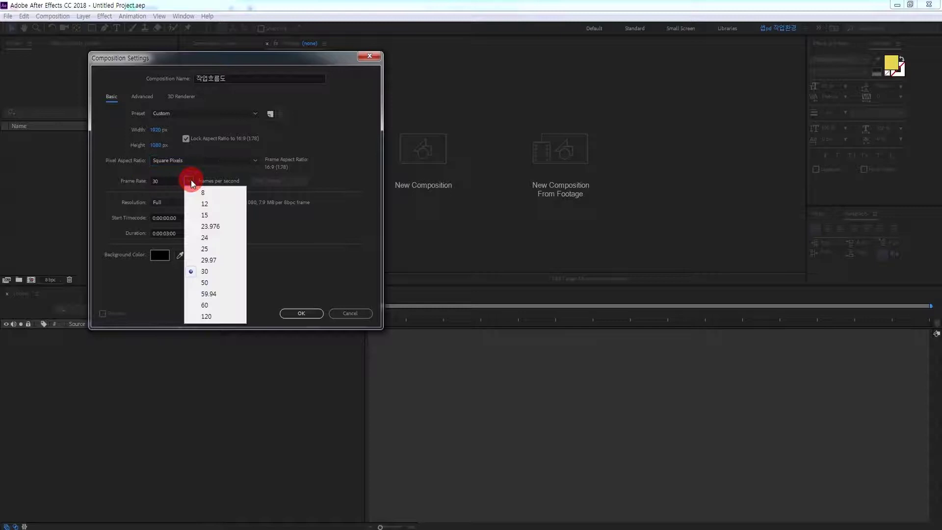
click(205, 272)
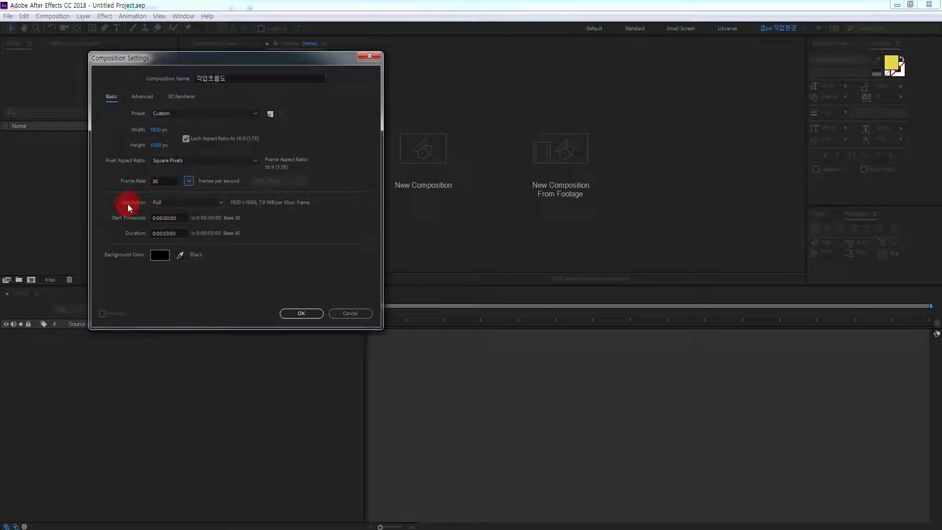
Choose Full resolution for the composition and keep its duration at 0:00:03:00
click(199, 201)
click(185, 212)
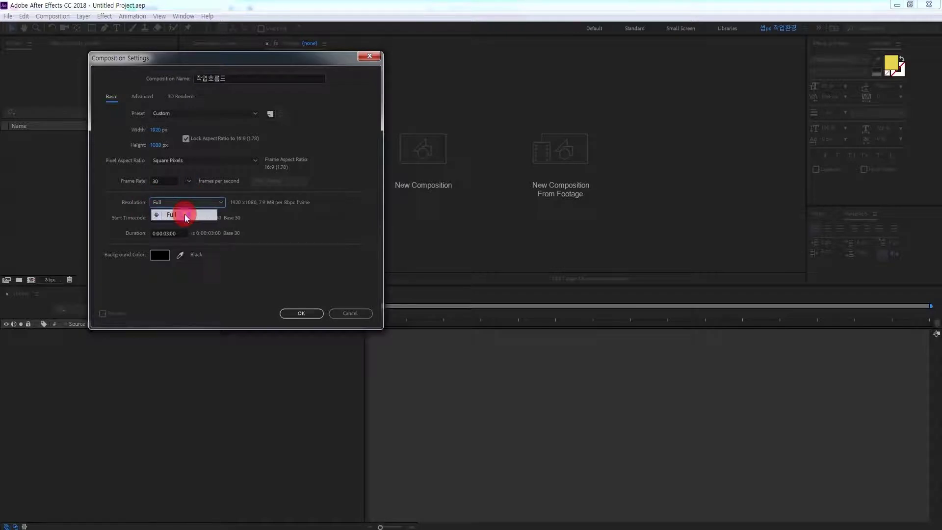
click(171, 217)
click(162, 281)
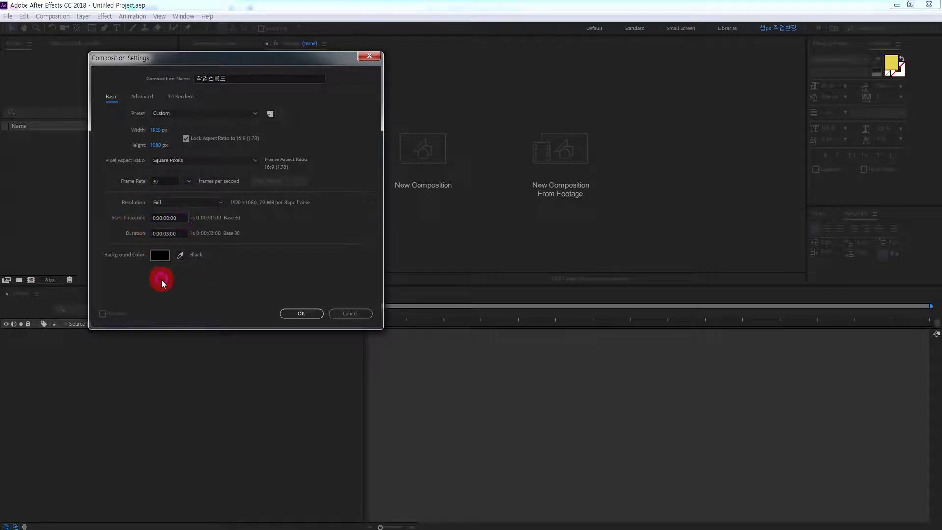
click(153, 235)
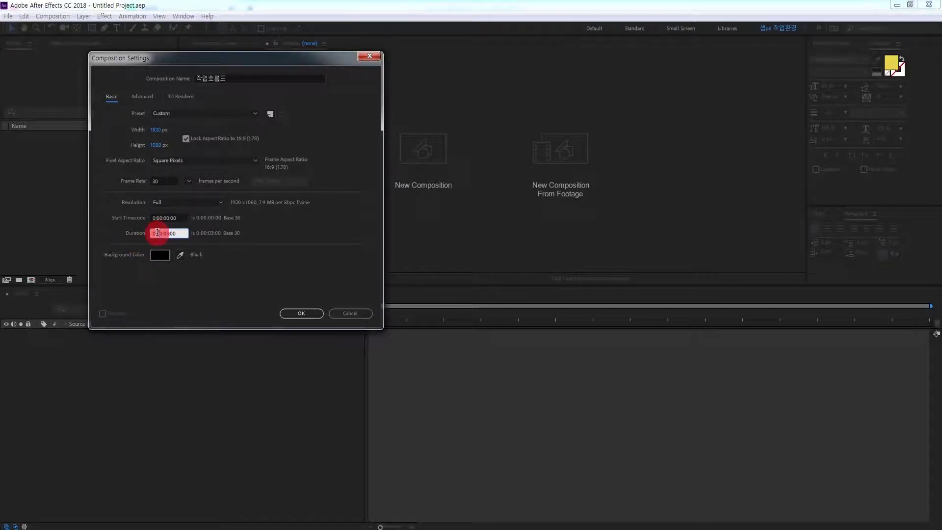
click(170, 233)
mouse_move(170, 234)
mouse_down()
mouse_move(180, 234)
mouse_move(168, 233)
mouse_up()
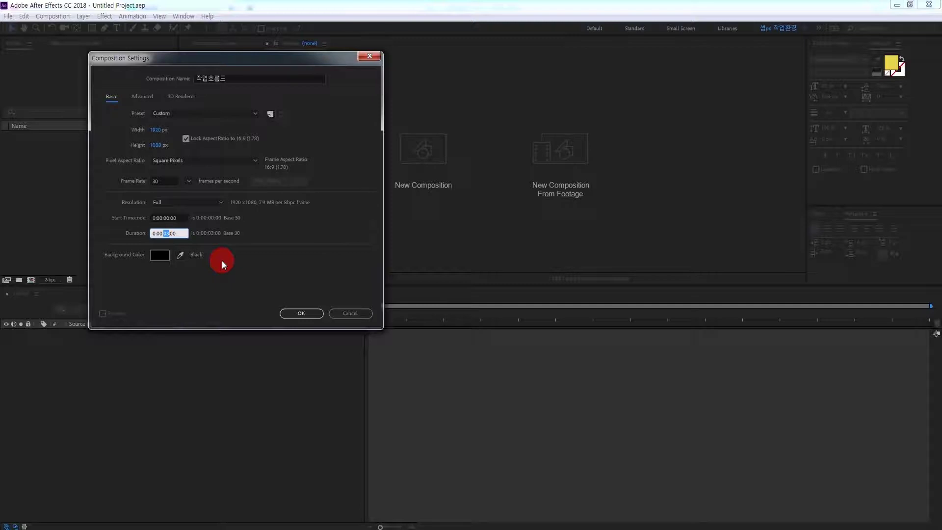
Set the composition's background color to black (000000) and create the composition
click(157, 262)
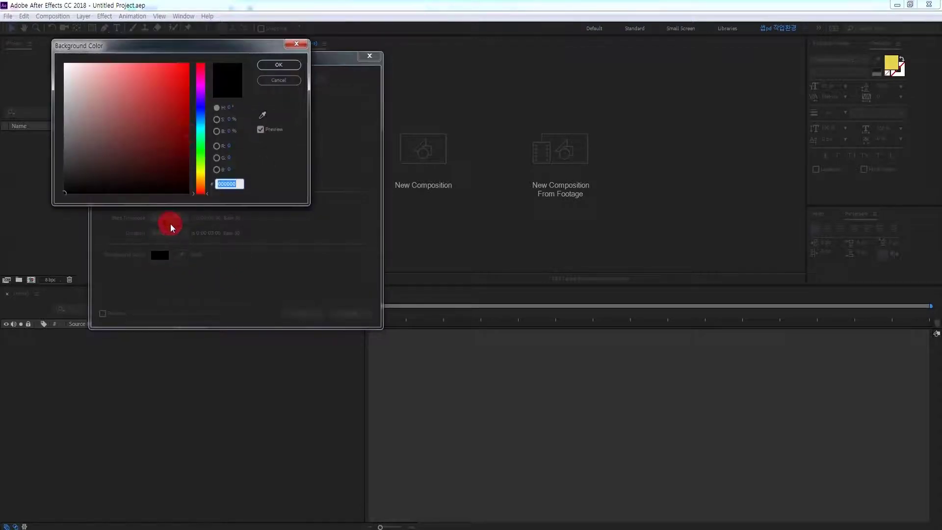
drag(208, 47, 338, 63)
drag(235, 179, 196, 206)
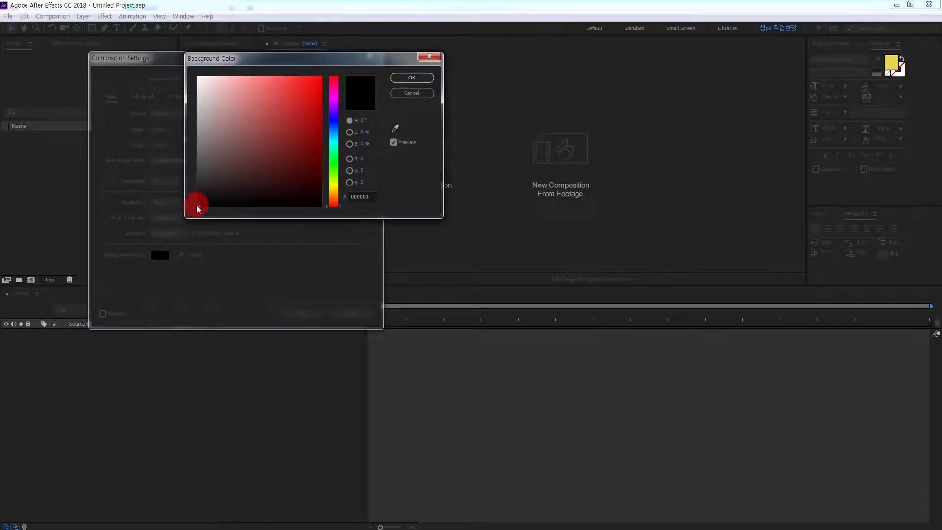
click(406, 79)
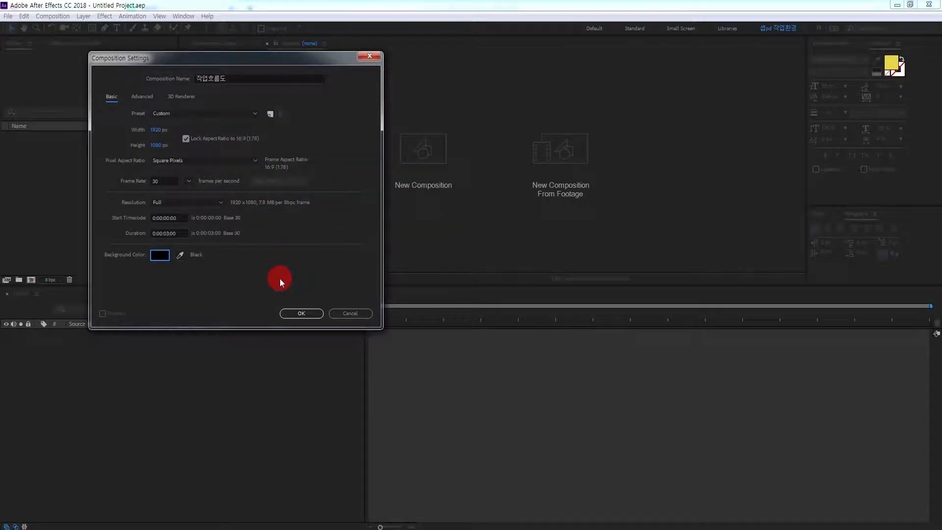
click(302, 313)
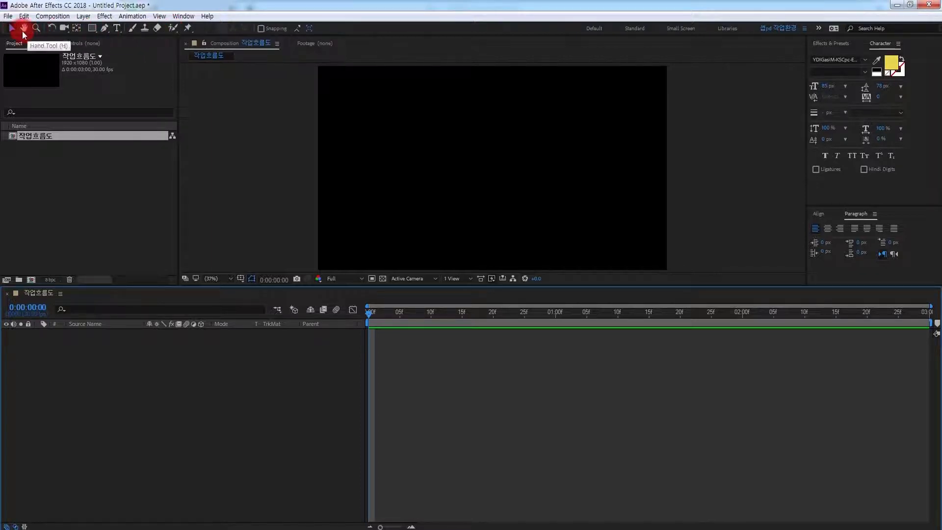
Draw a rectangle with a solid green fill and white stroke in the left half of the composition
click(91, 30)
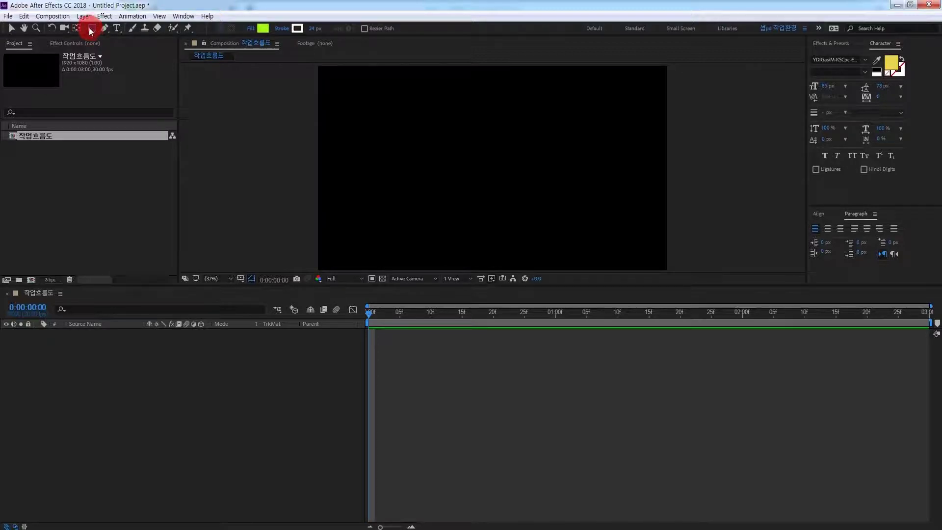
click(262, 29)
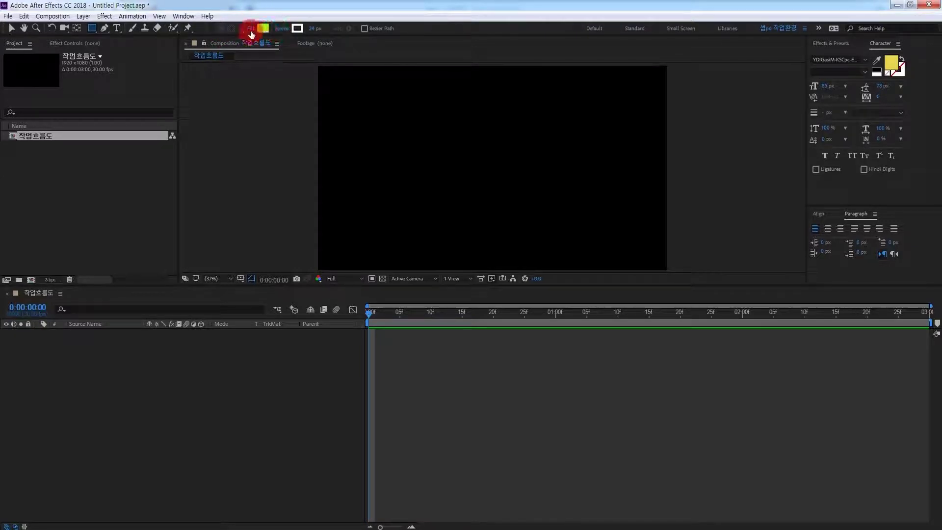
click(261, 28)
click(263, 29)
click(249, 28)
drag(185, 68, 248, 83)
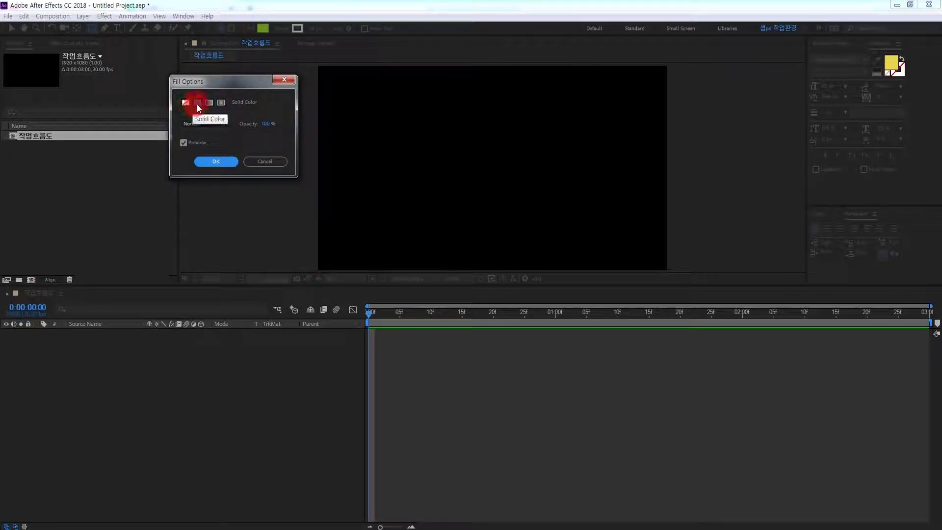
click(216, 161)
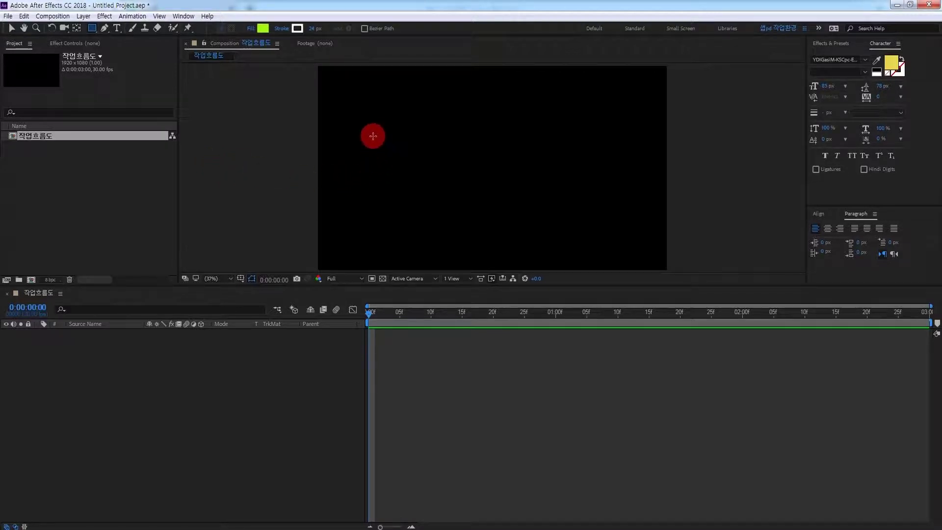
drag(356, 122, 463, 216)
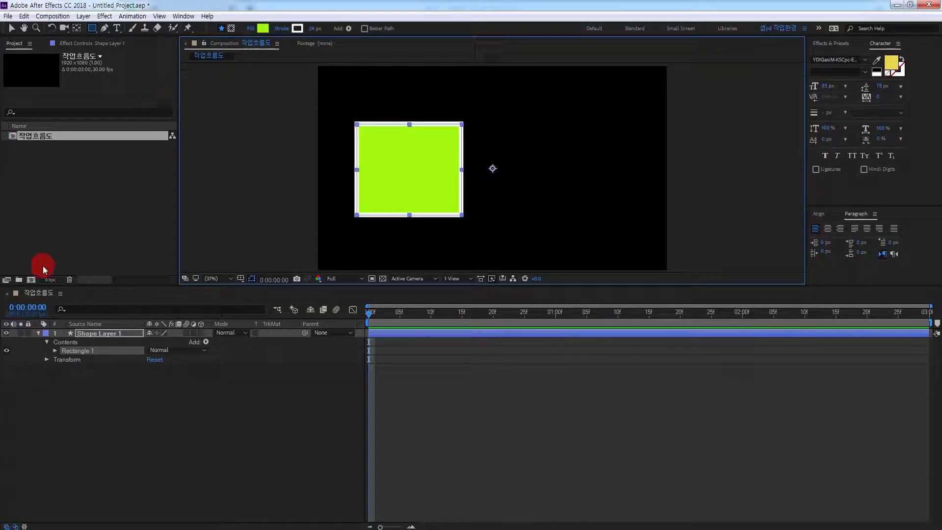
Add the text 작업흐름도 to the right of the green rectangle
click(117, 29)
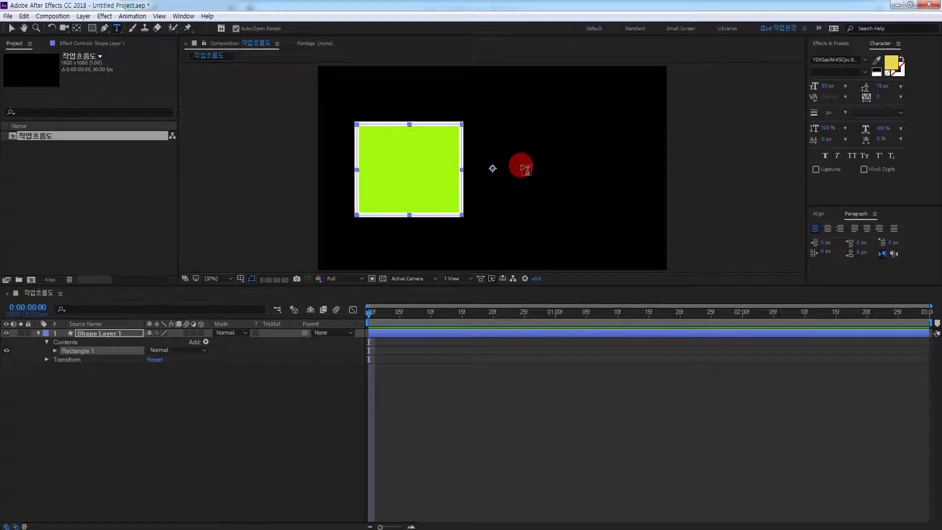
click(521, 165)
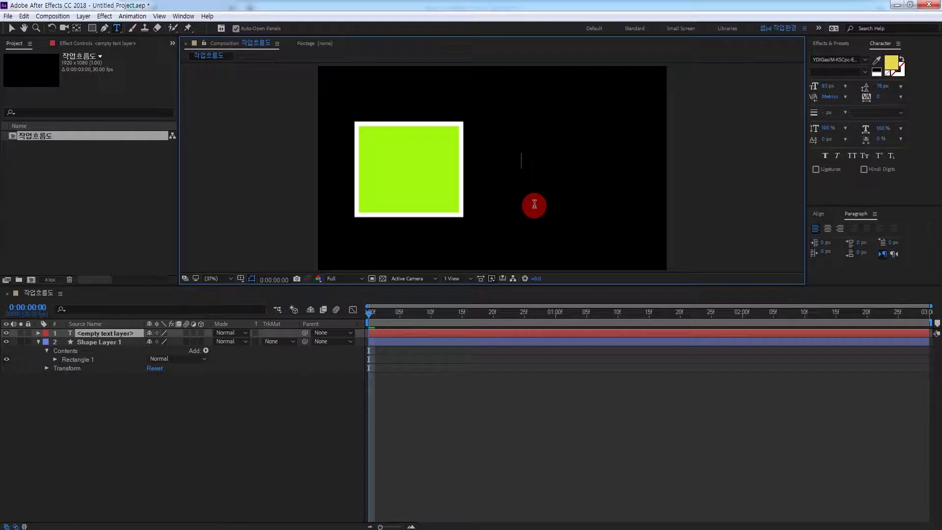
text(작업흐름도)
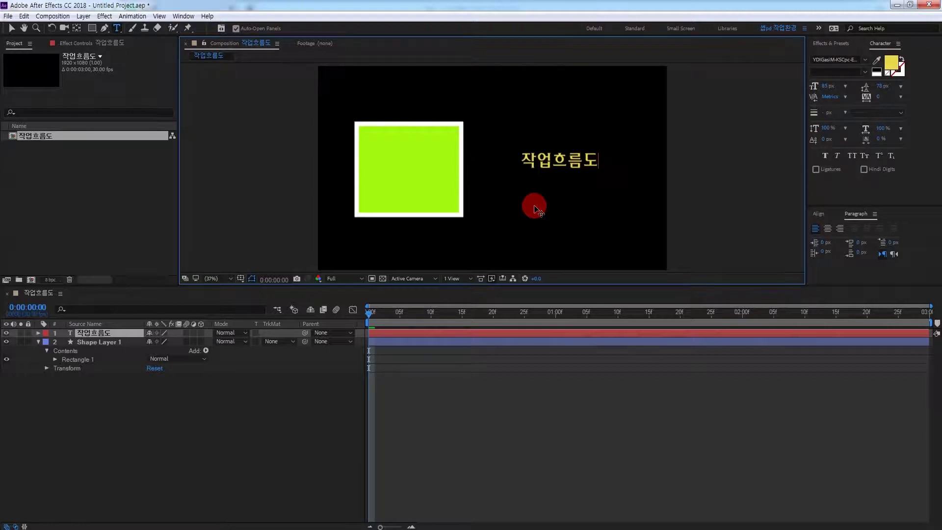
Select the text layer and Shape Layer 1 in turn to examine which object each layer holds
click(96, 351)
click(99, 343)
click(99, 334)
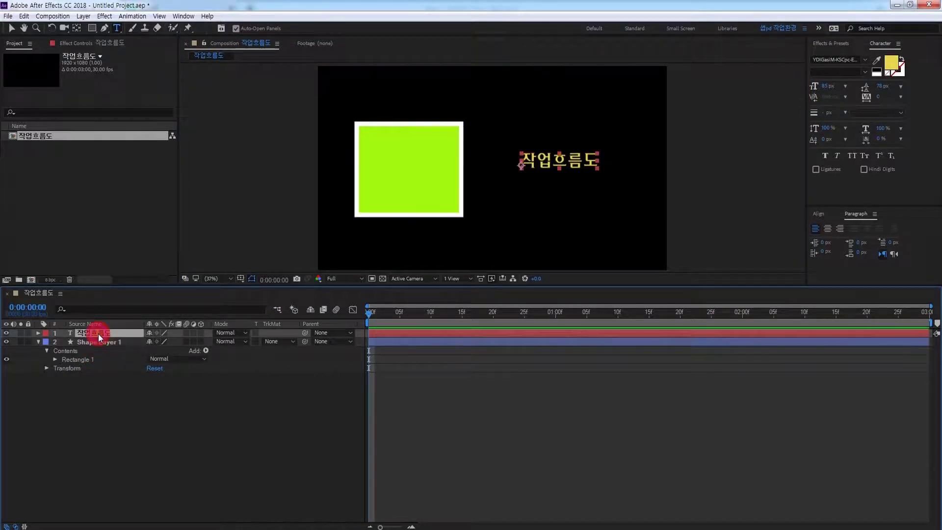
click(101, 343)
click(102, 334)
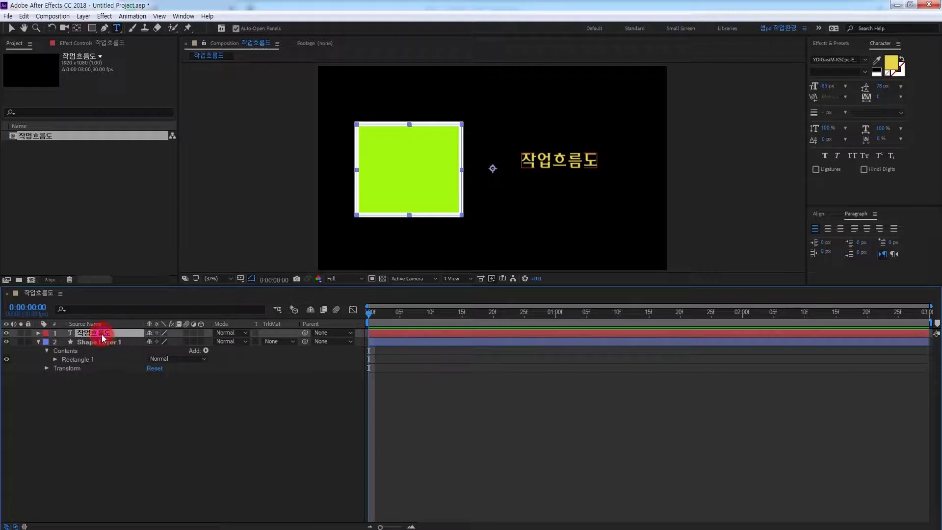
click(104, 344)
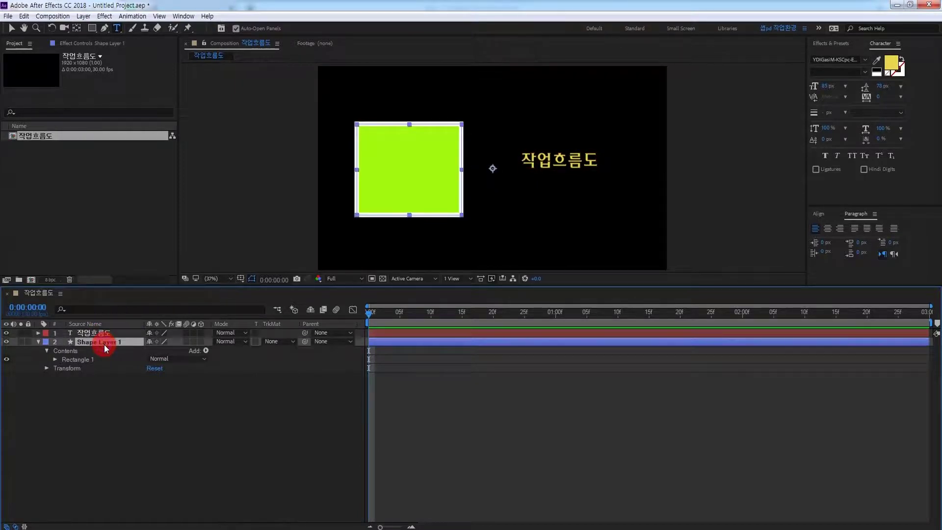
click(103, 334)
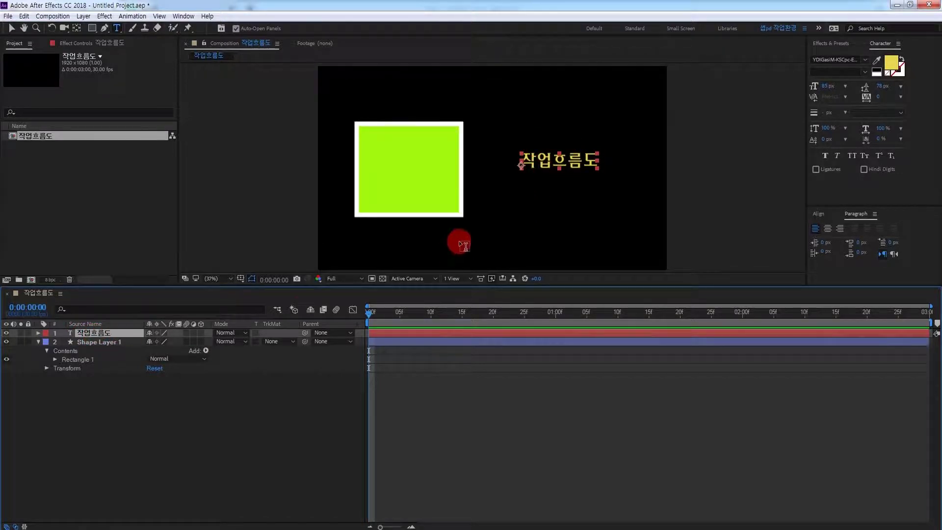
click(102, 344)
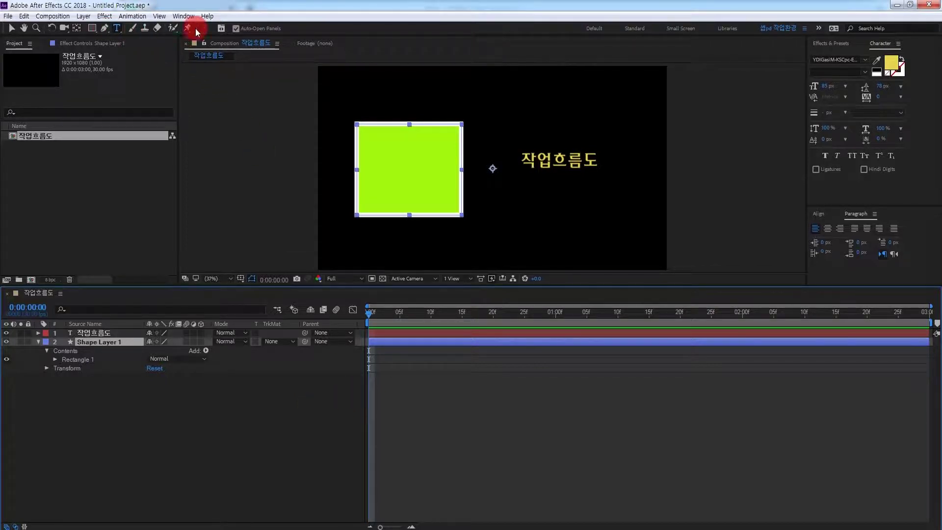
click(108, 333)
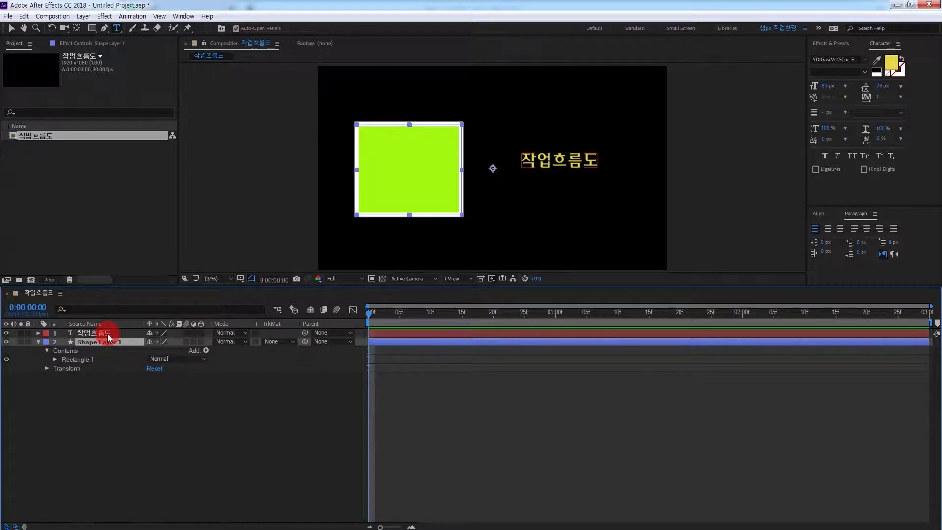
click(107, 333)
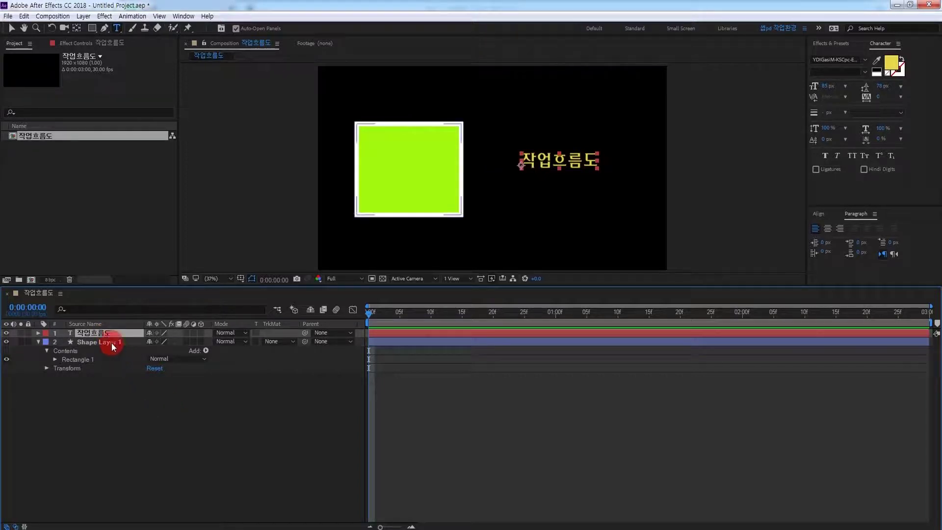
click(104, 341)
click(103, 334)
Expand the 작업흐름도 text layer to view its Text and Transform property groups
click(50, 335)
click(38, 334)
click(50, 342)
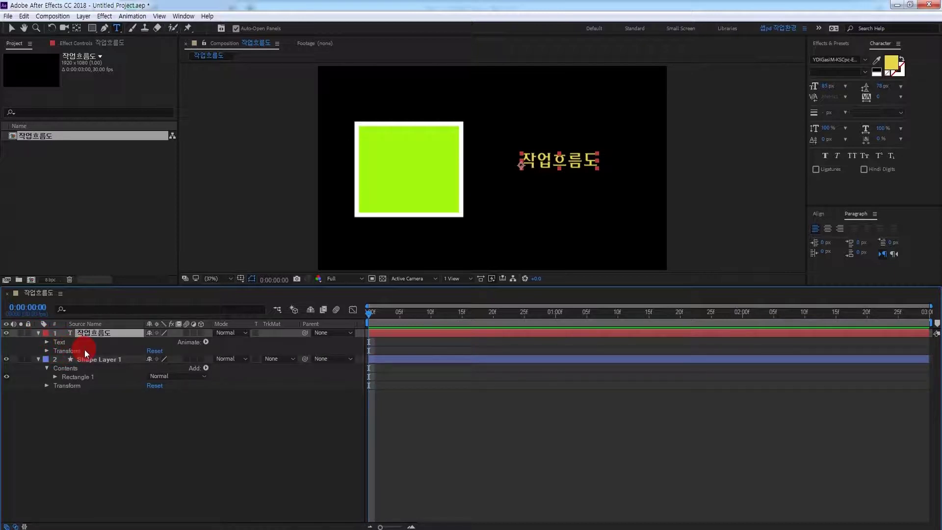
Expand the text layer's Transform group to view its anchor point, position, scale, rotation and opacity properties
click(63, 343)
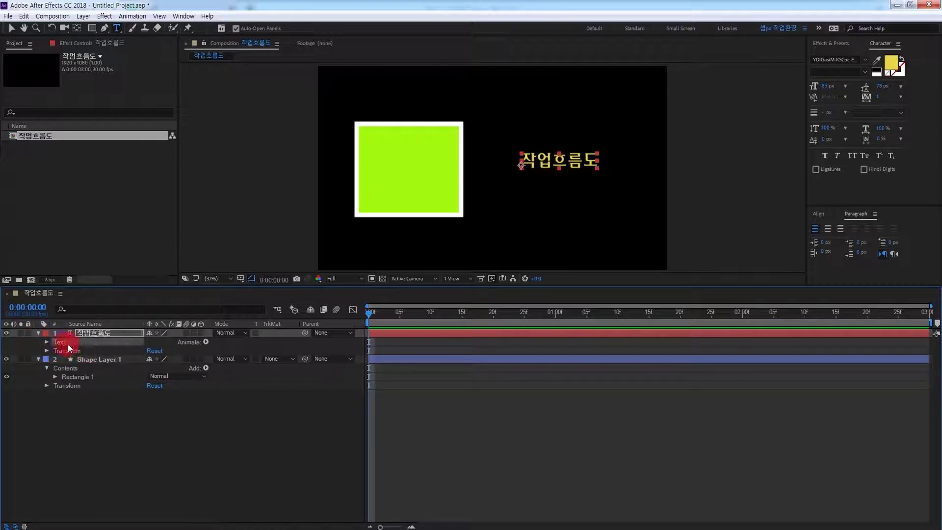
click(74, 351)
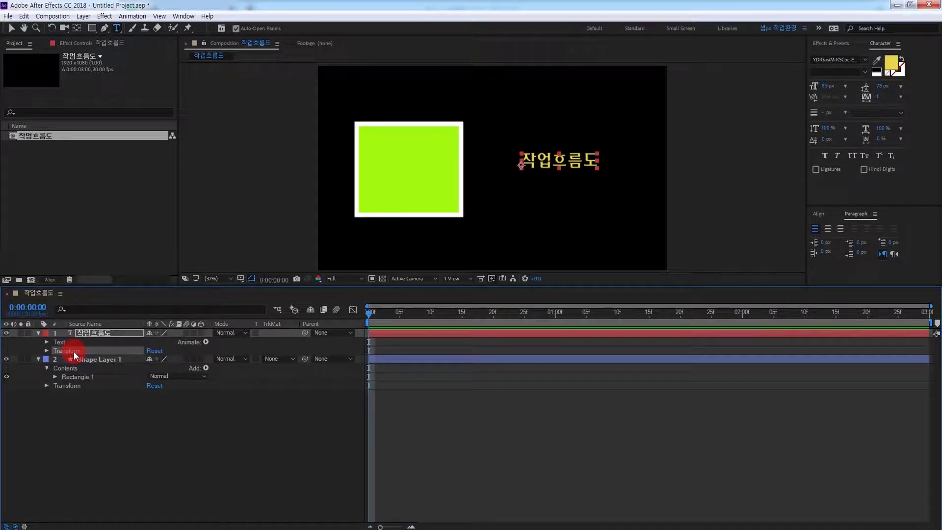
click(47, 350)
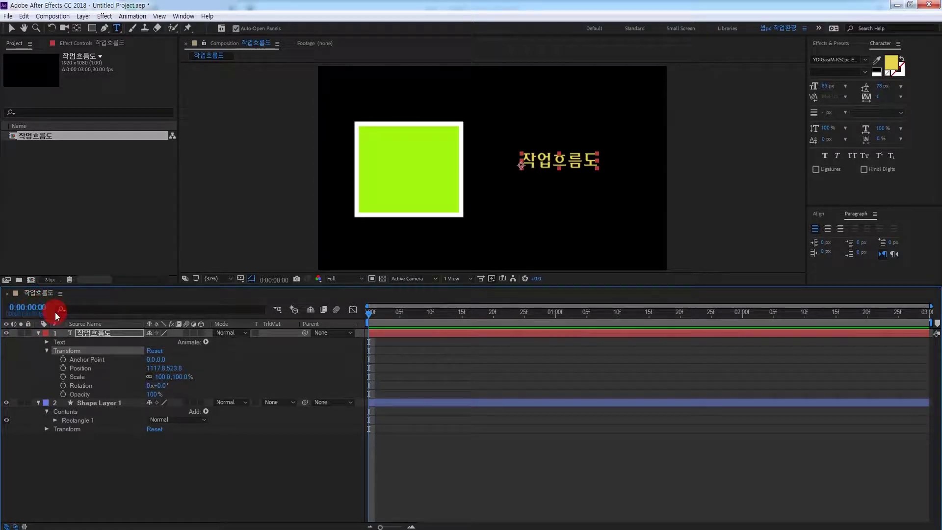
Move the 작업흐름도 text up to the upper part of the composition, at about position 1137, 238
click(93, 334)
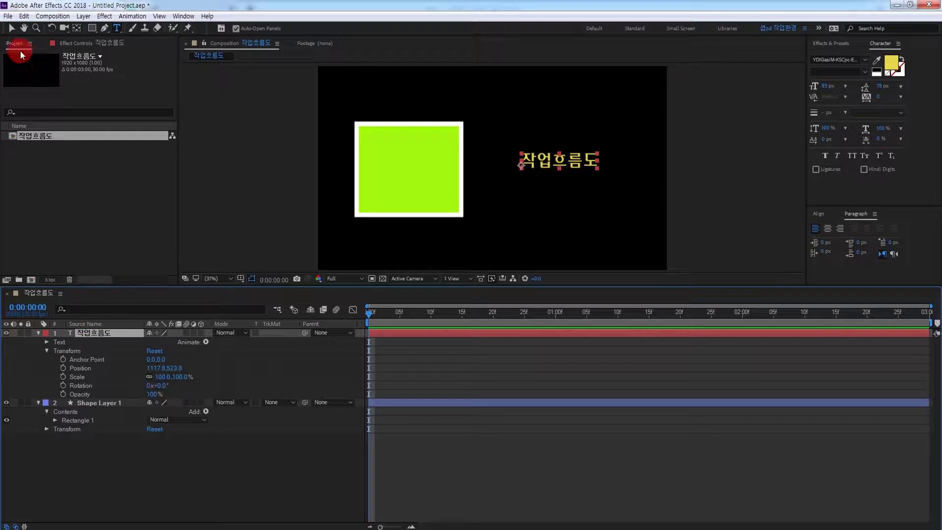
click(12, 29)
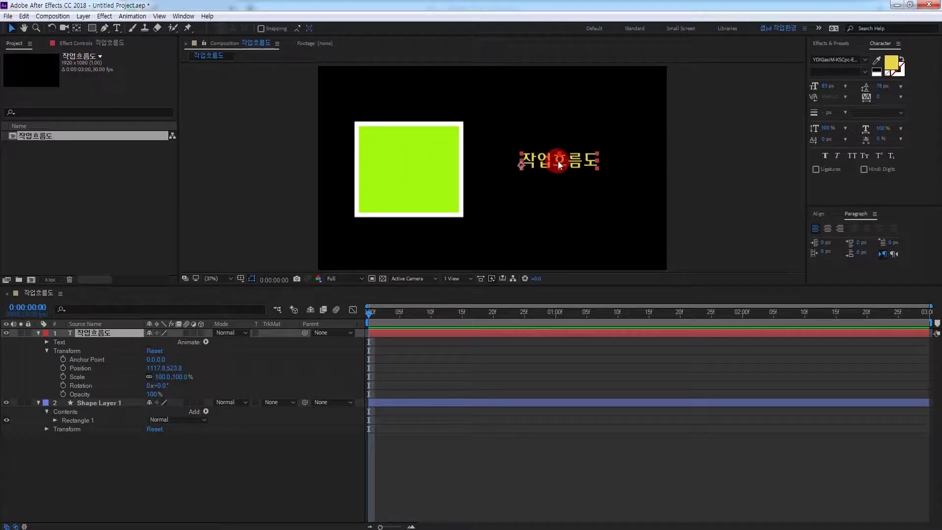
drag(558, 161, 563, 141)
drag(563, 143, 563, 109)
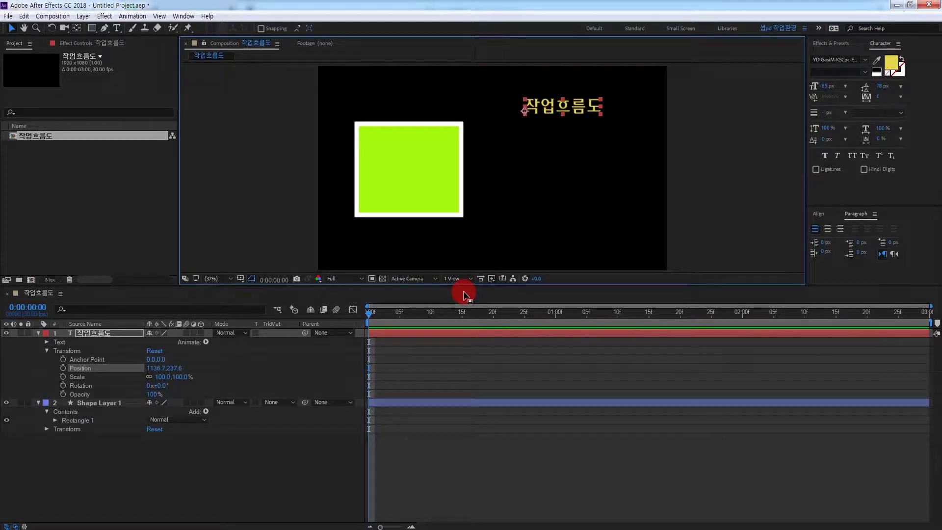
Enable Position animation on the text layer to set its first keyframe at 0:00:00:00
click(93, 332)
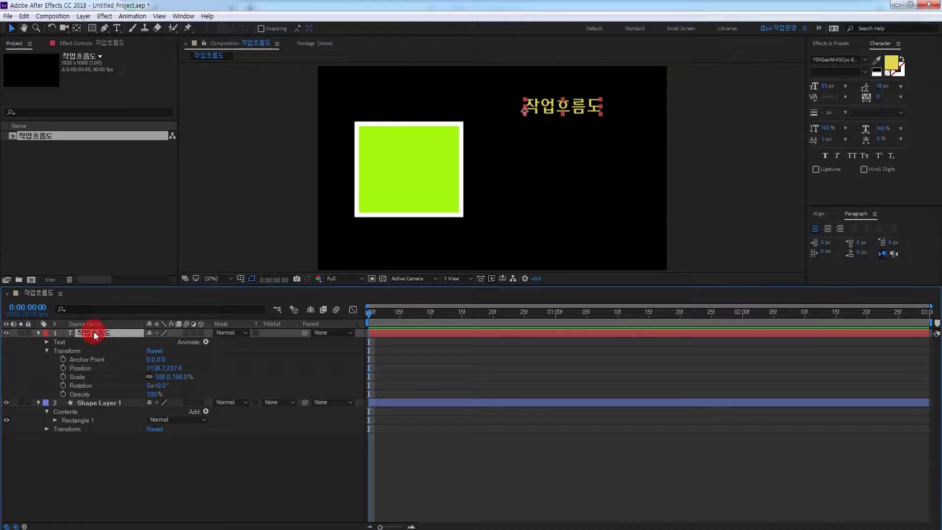
click(77, 351)
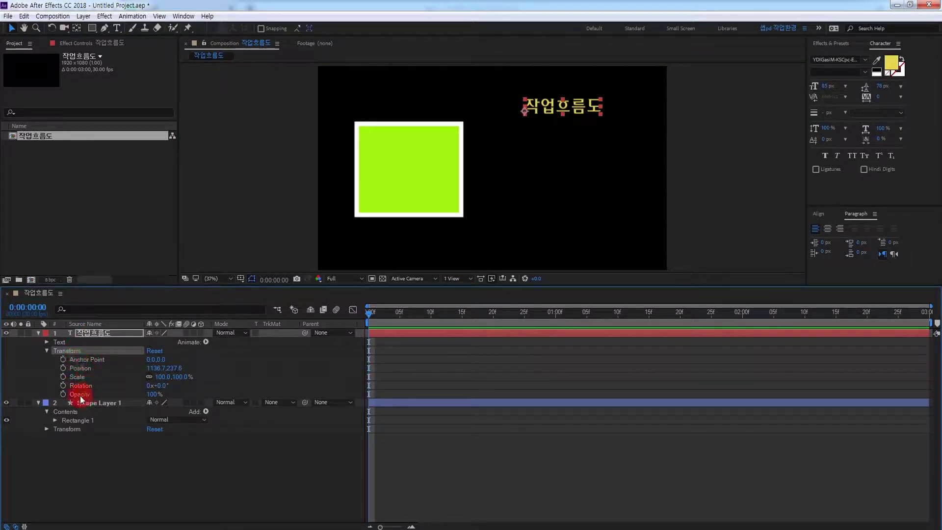
click(86, 370)
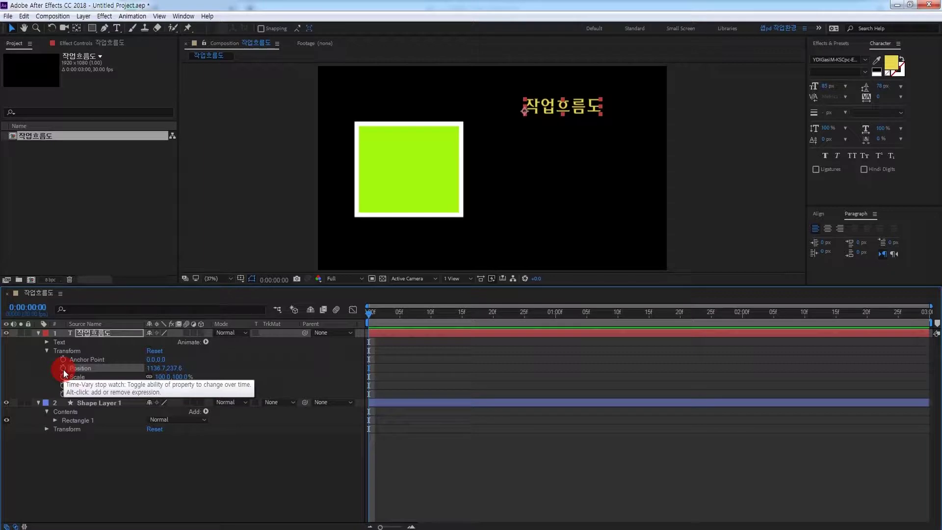
click(63, 368)
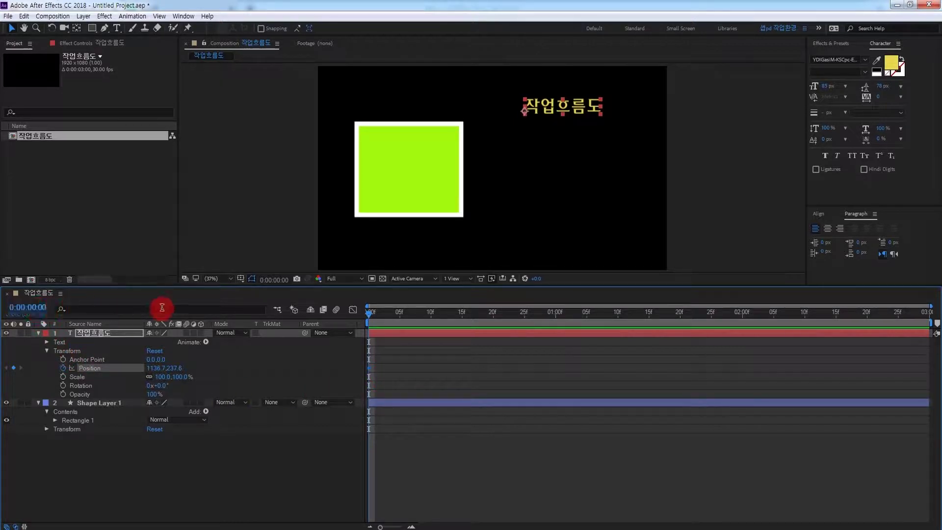
At 0:00:02:00, move the text straight down to about position 1142, 894 to create a second Position keyframe
click(23, 308)
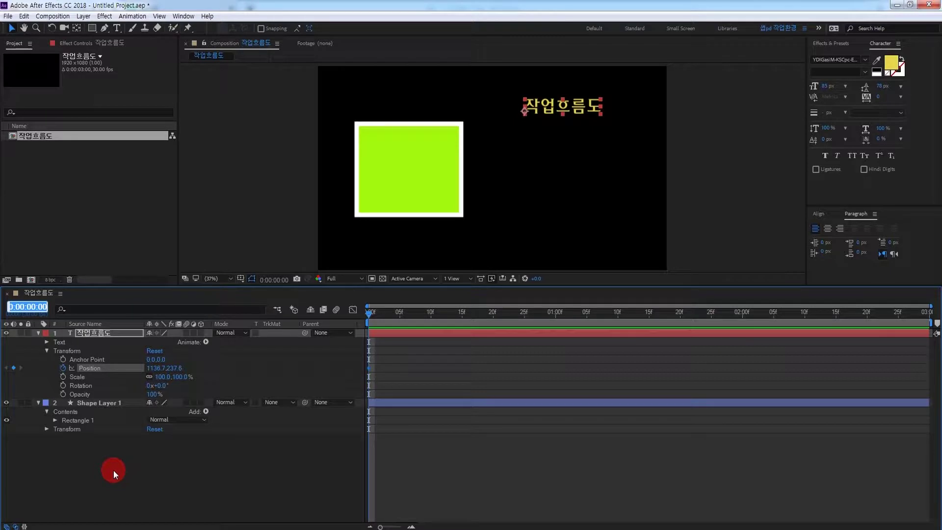
text(2.)
key(Return)
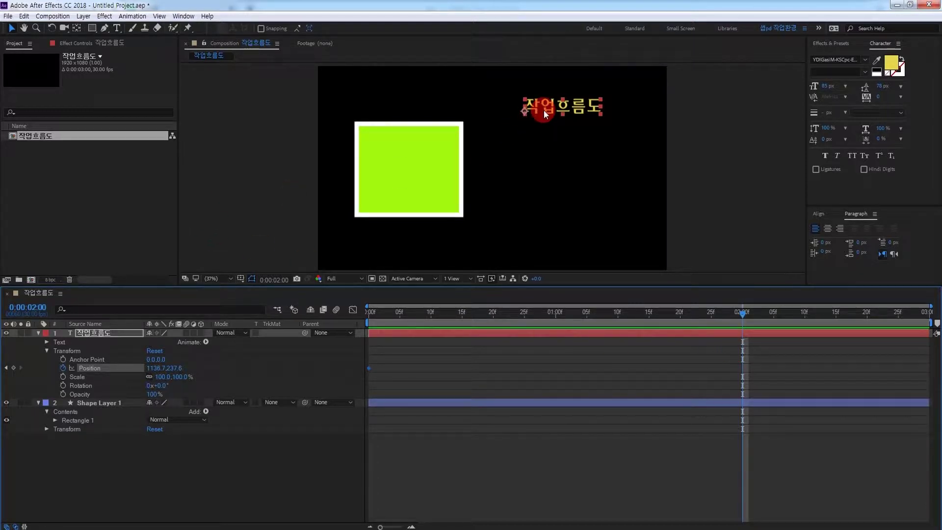
drag(552, 107, 554, 234)
click(563, 433)
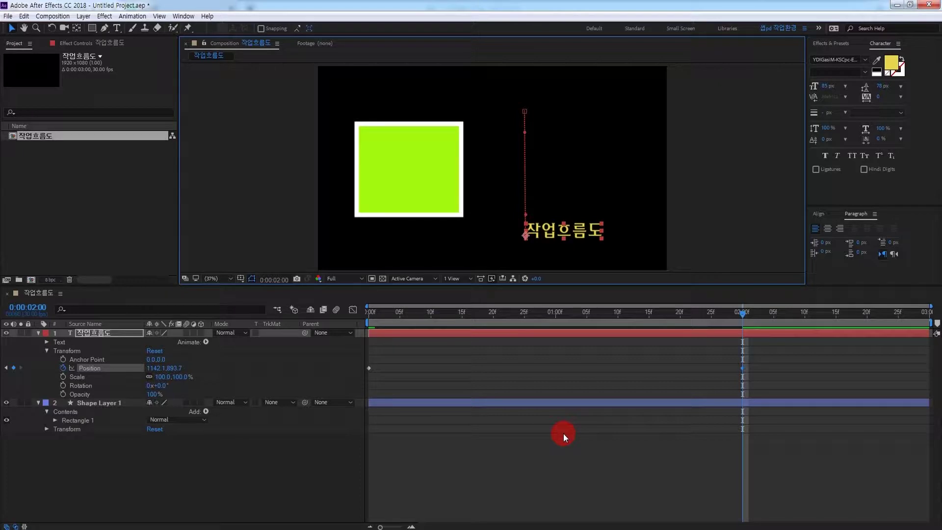
Scrub the timeline back to the start and preview the text's downward motion
click(743, 313)
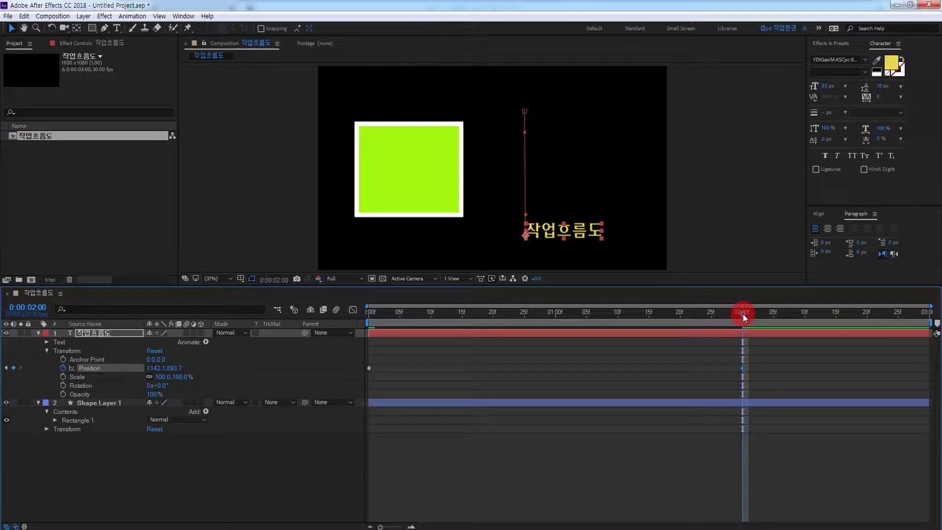
drag(743, 313, 357, 343)
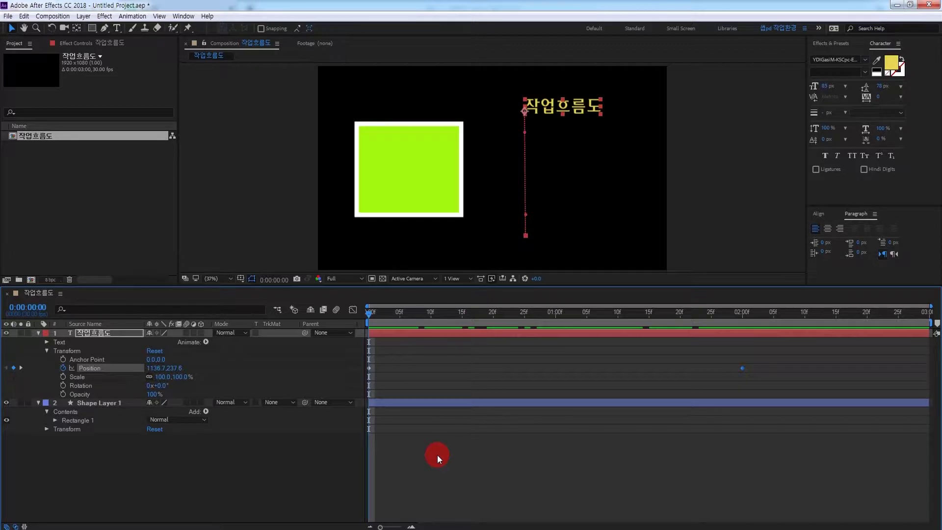
key(space)
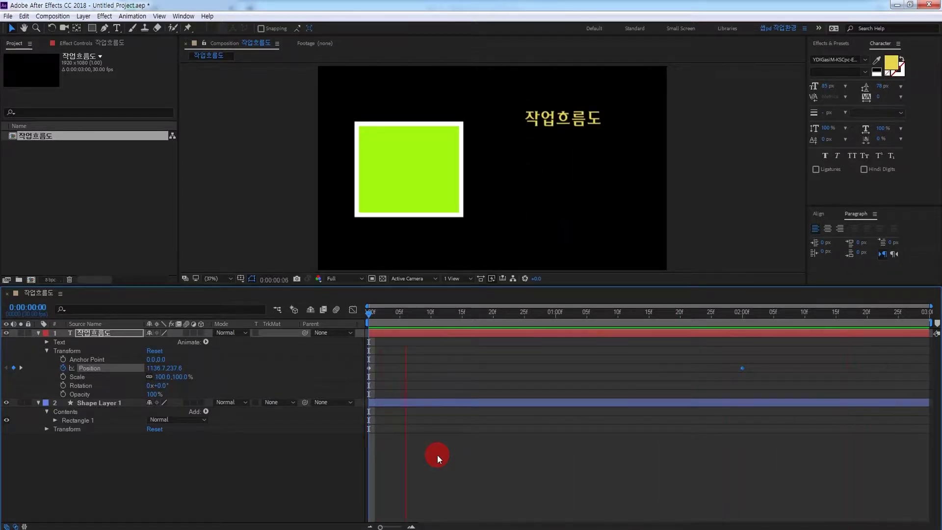
key(space)
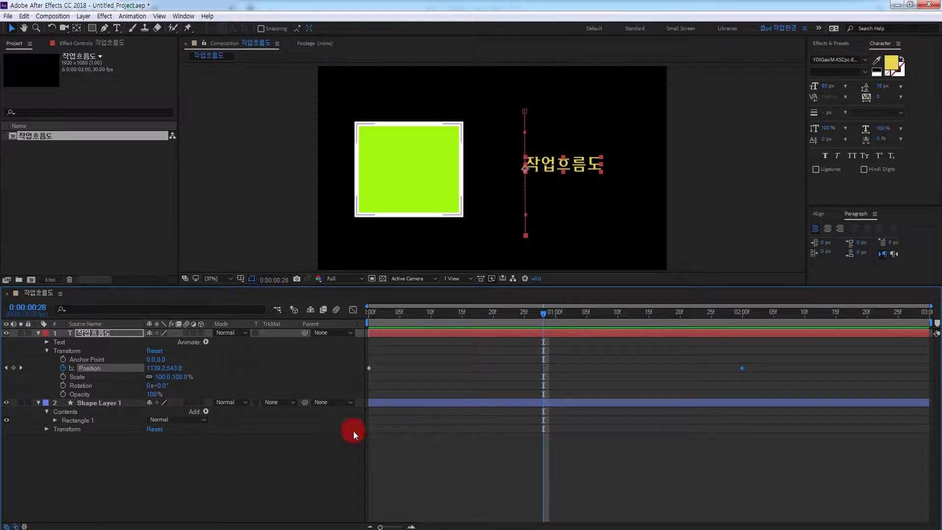
Apply the Gaussian Blur effect from the Blur & Sharpen category to the 작업흐름도 text layer
click(98, 333)
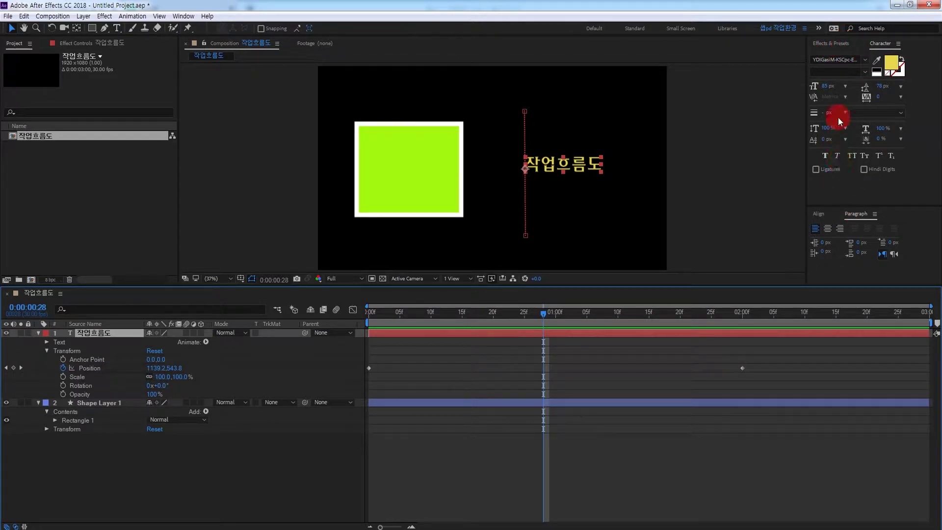
click(830, 45)
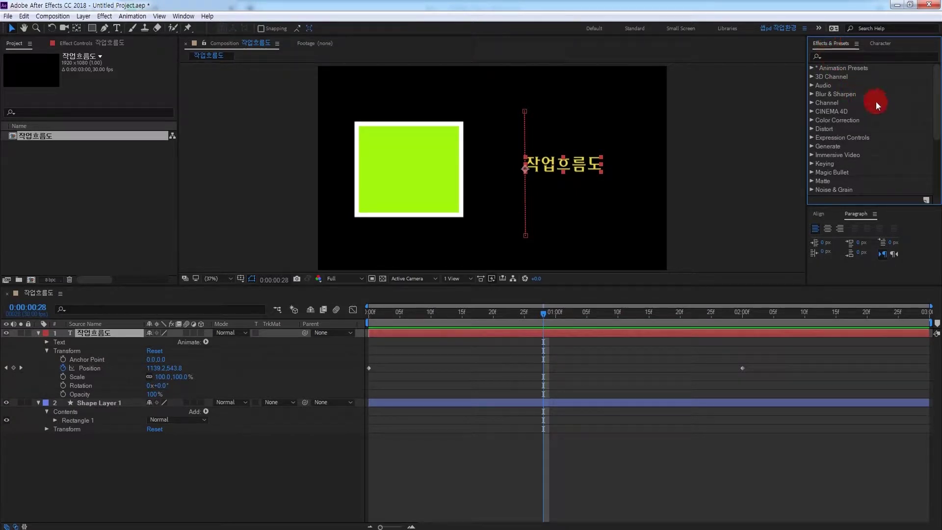
mouse_move(937, 93)
mouse_down()
mouse_move(939, 157)
mouse_move(928, 88)
mouse_up()
click(812, 94)
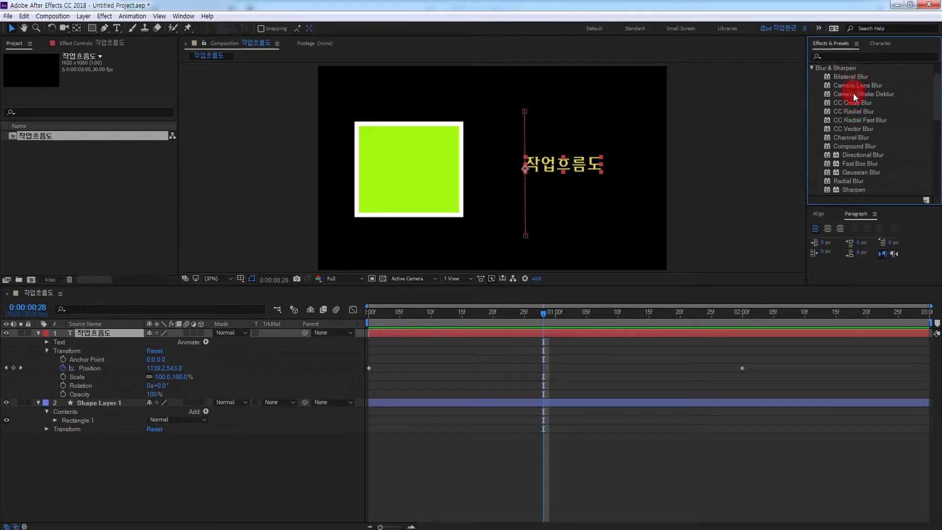
click(859, 174)
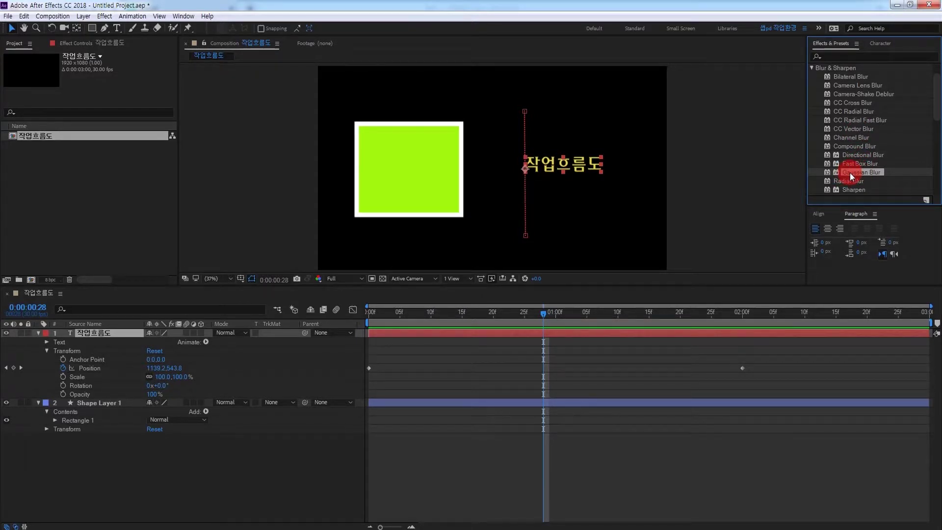
double_click(850, 172)
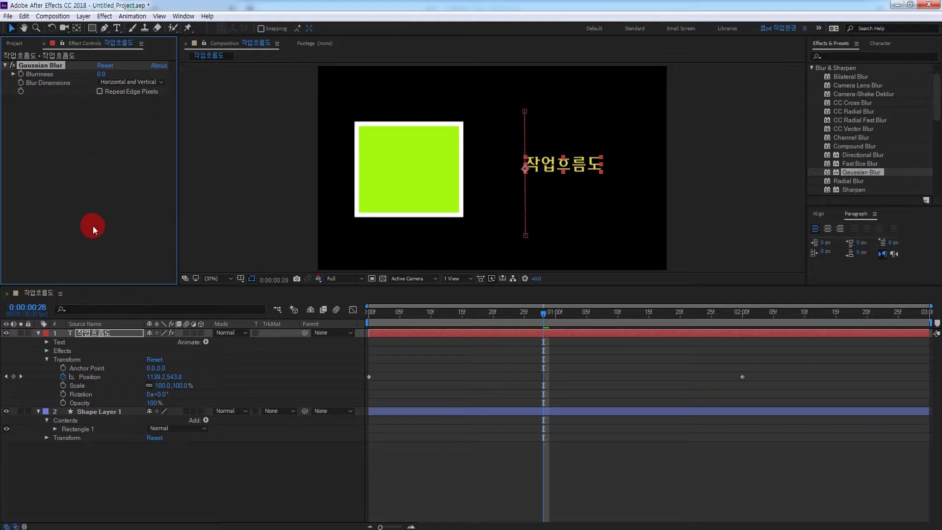
At 0:00:00:00, set the text's Gaussian Blur Blurriness to 30 and enable its keyframing
click(108, 333)
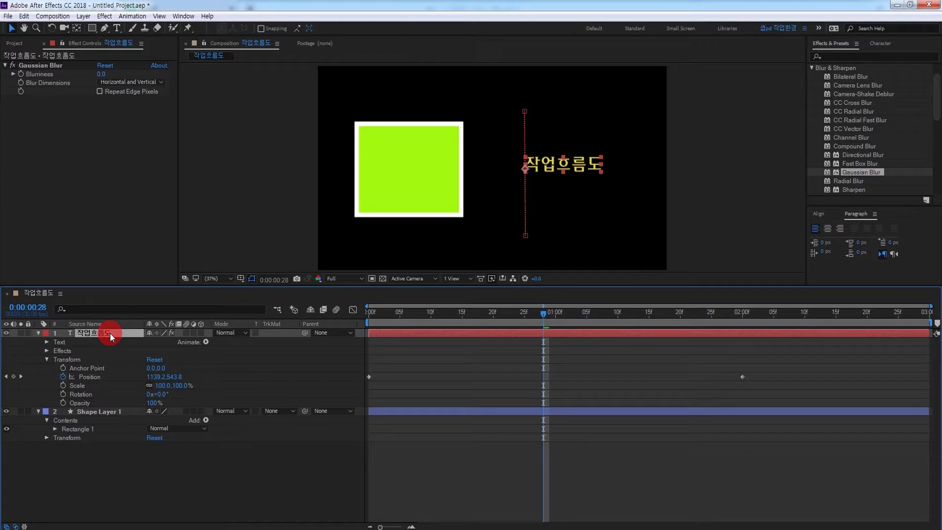
drag(543, 313, 382, 360)
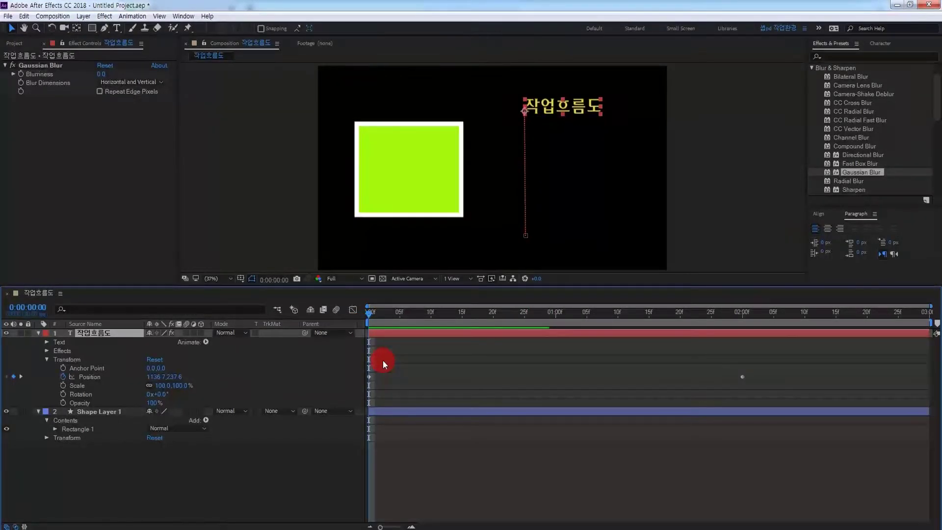
click(80, 45)
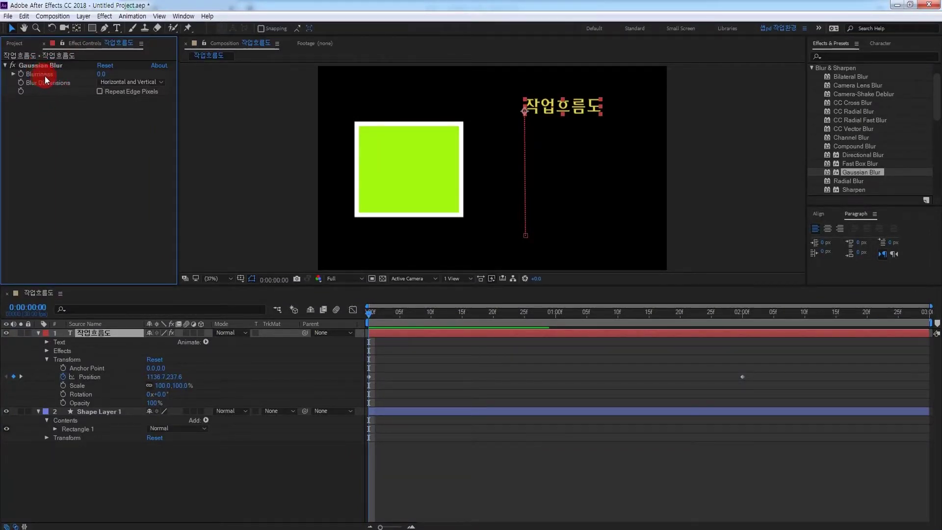
click(102, 76)
text(30)
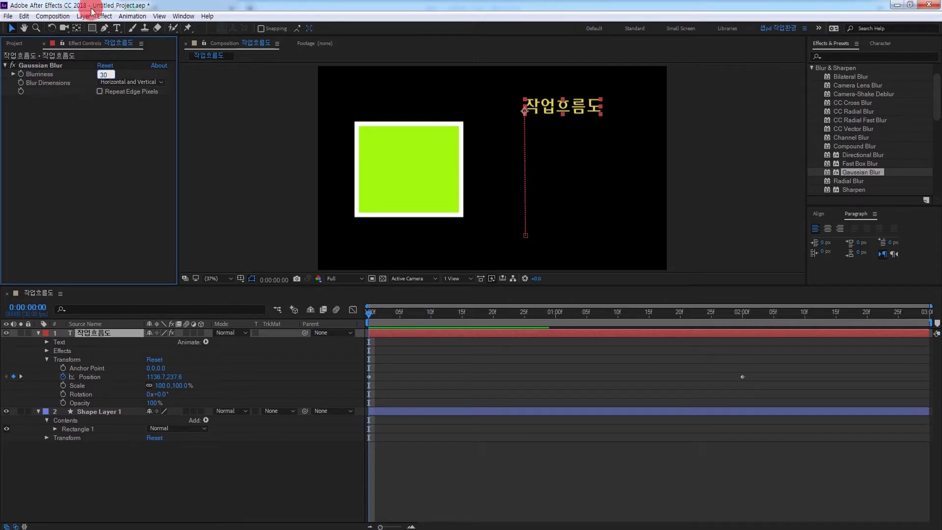
click(98, 128)
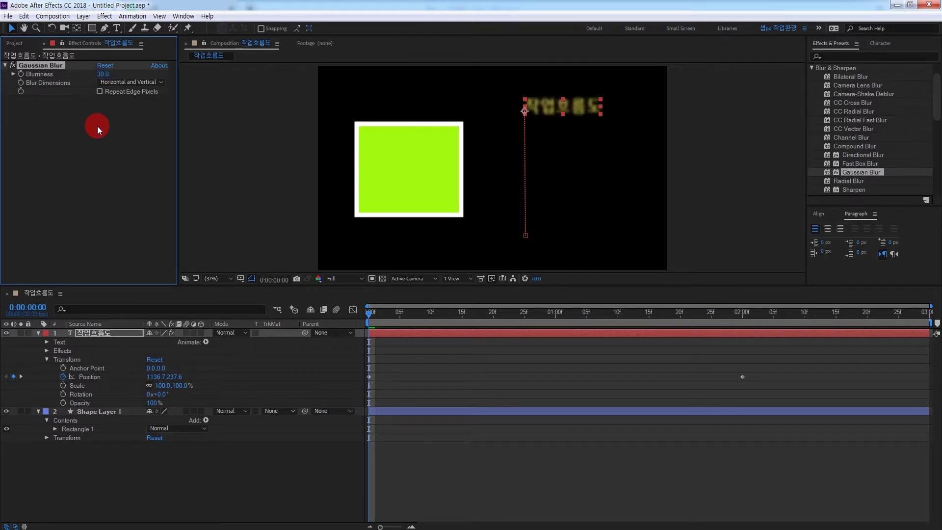
click(525, 111)
At 0:00:02:00, set the Gaussian Blur Blurriness to 0 to create a second blur keyframe
click(35, 306)
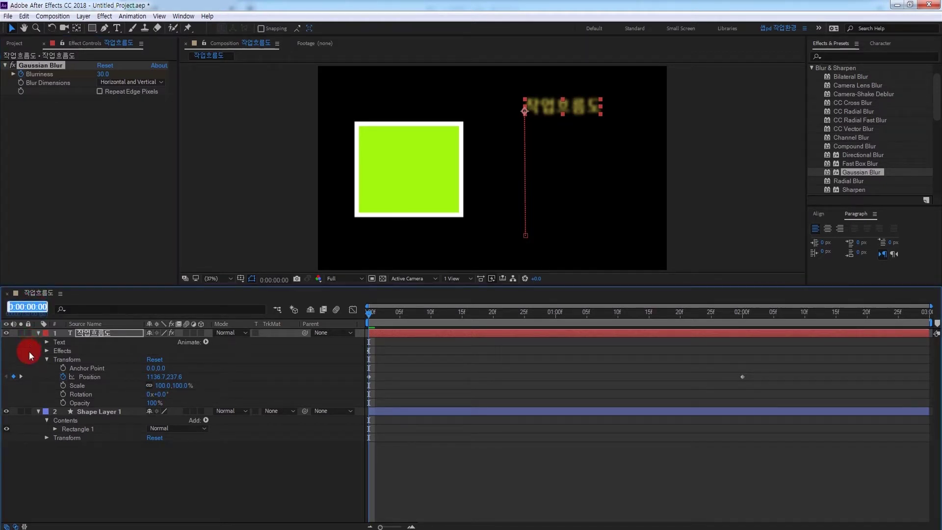
text(2.)
click(29, 351)
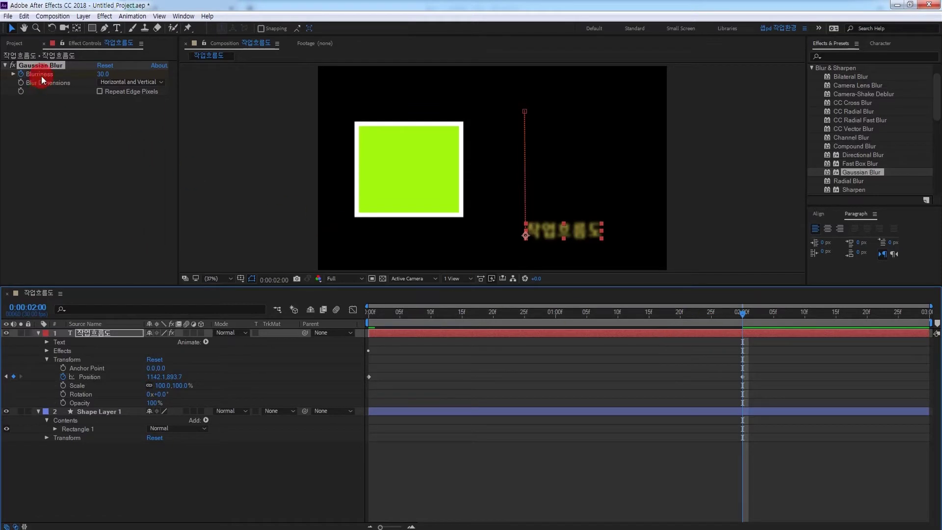
click(103, 73)
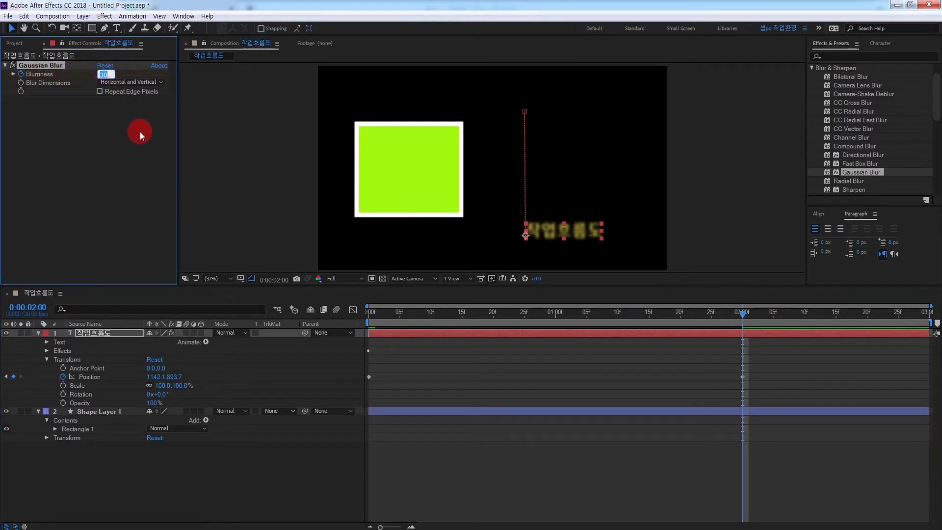
text(0)
click(139, 132)
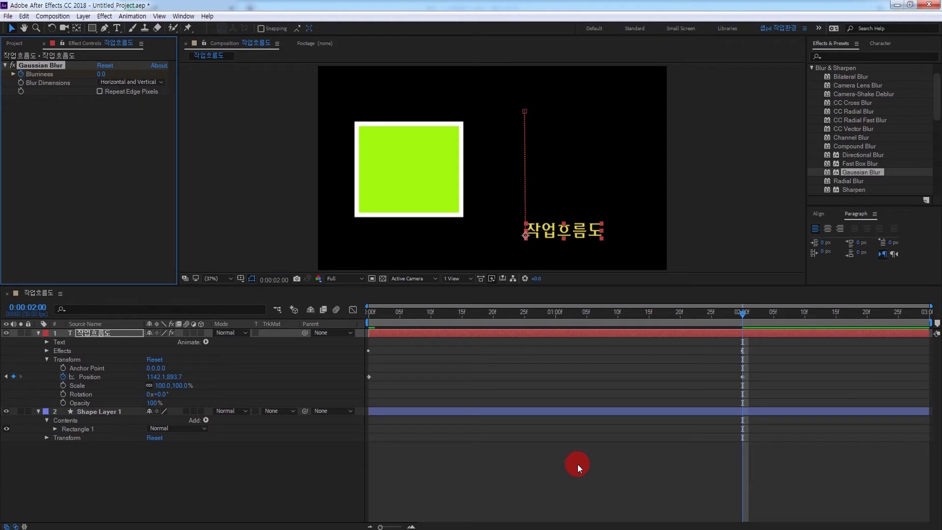
Return to the start of the timeline and preview the text's combined position and blur animation
drag(671, 314, 343, 321)
click(472, 515)
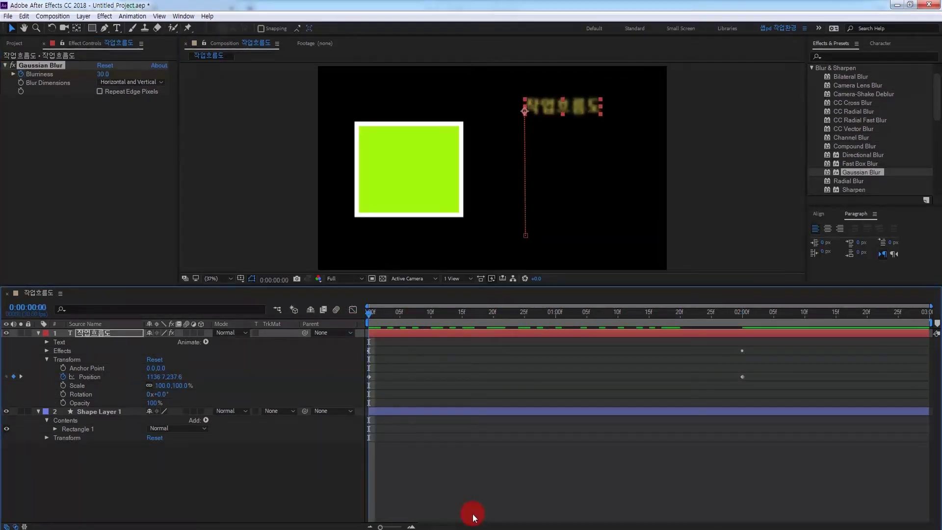
key(space)
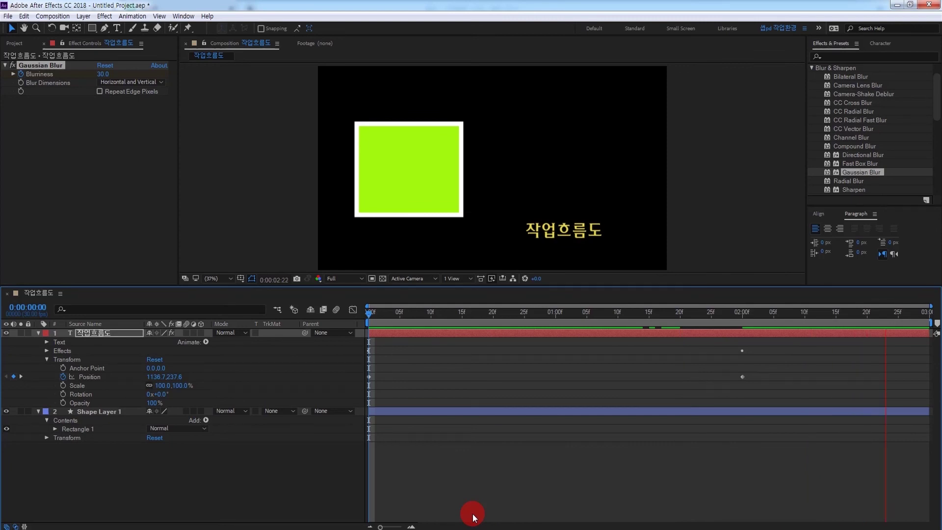
key(space)
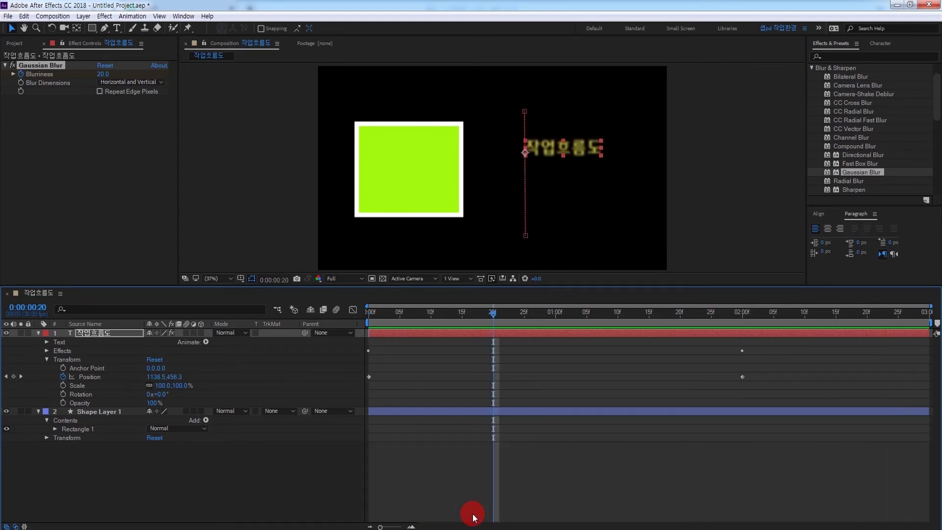